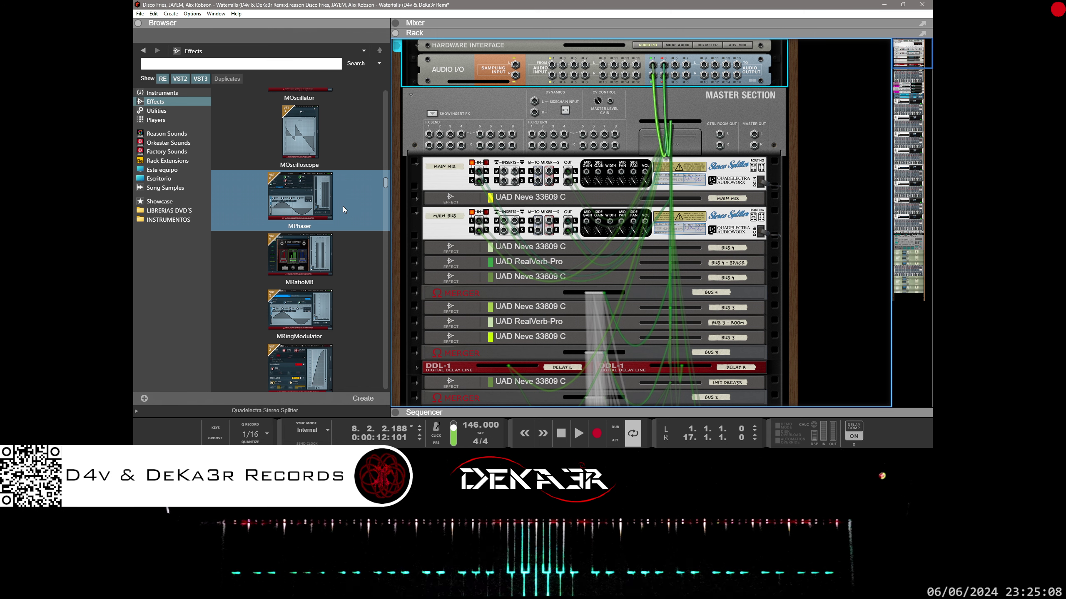
# Add the MStereoScope effect from the browser's effects list to the rack, below the Master Section's Spider Audio units
pyautogui.scroll(-3, 343, 210)
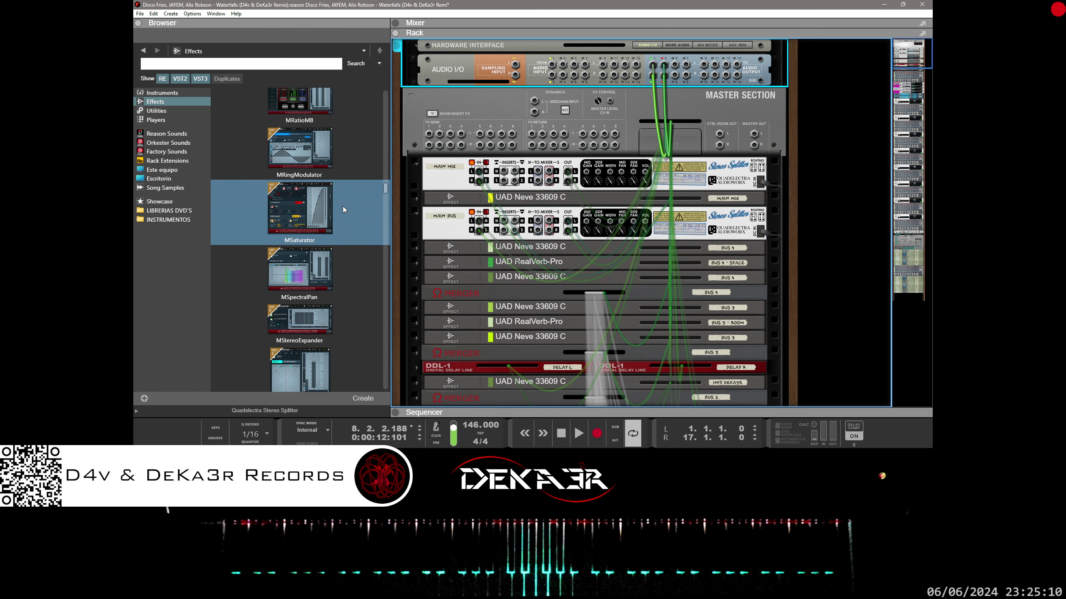
pyautogui.scroll(-1, 343, 210)
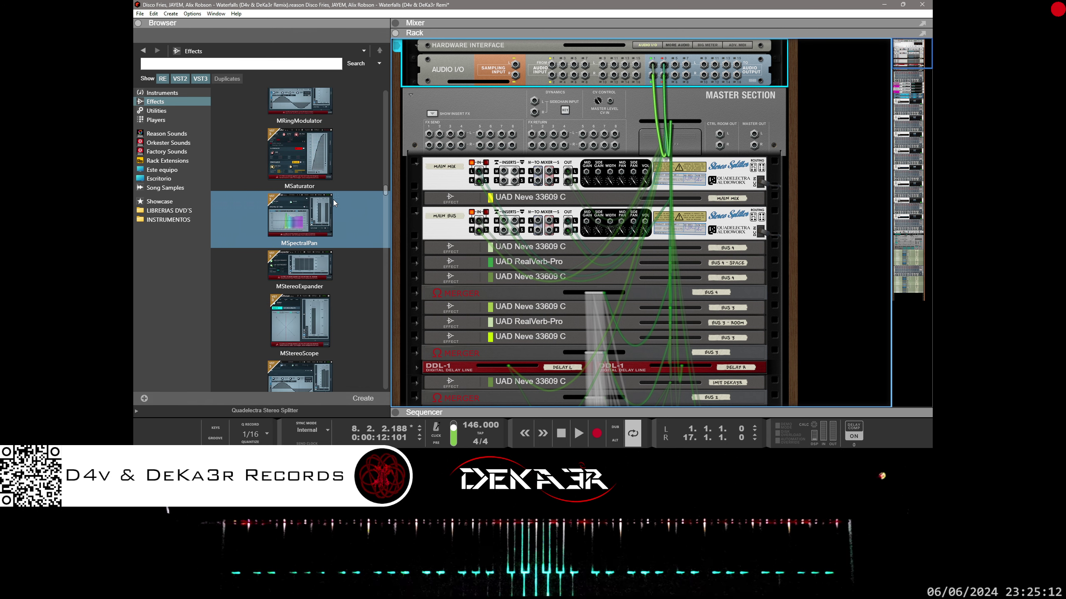
pyautogui.moveTo(321, 293)
pyautogui.mouseDown()
pyautogui.moveTo(534, 133)
pyautogui.moveTo(560, 95)
pyautogui.moveTo(552, 244)
pyautogui.moveTo(594, 241)
pyautogui.mouseUp()
pyautogui.click(610, 100)
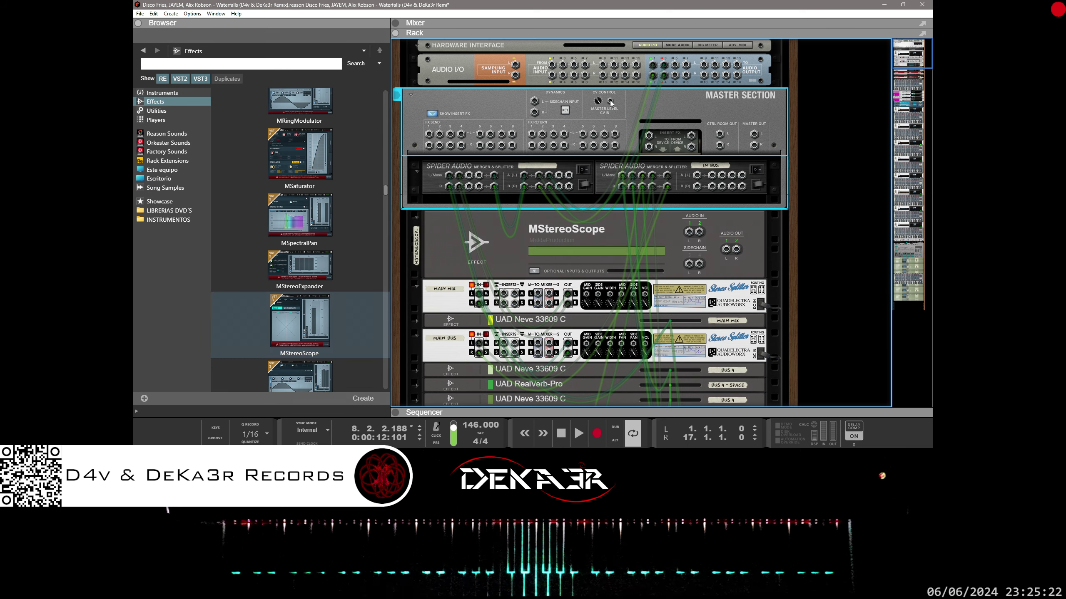
# Reroute the Spider Audio splitter's second cable pair from the hardware audio outputs to MStereoScope's audio inputs, and flip the rack to its front
pyautogui.click(581, 173)
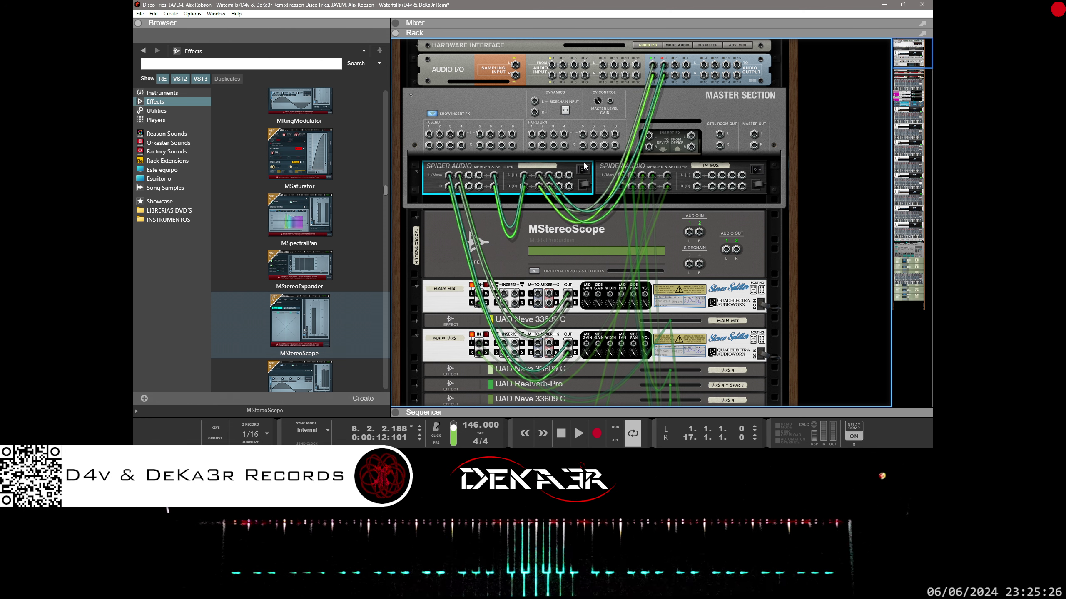
pyautogui.click(665, 67)
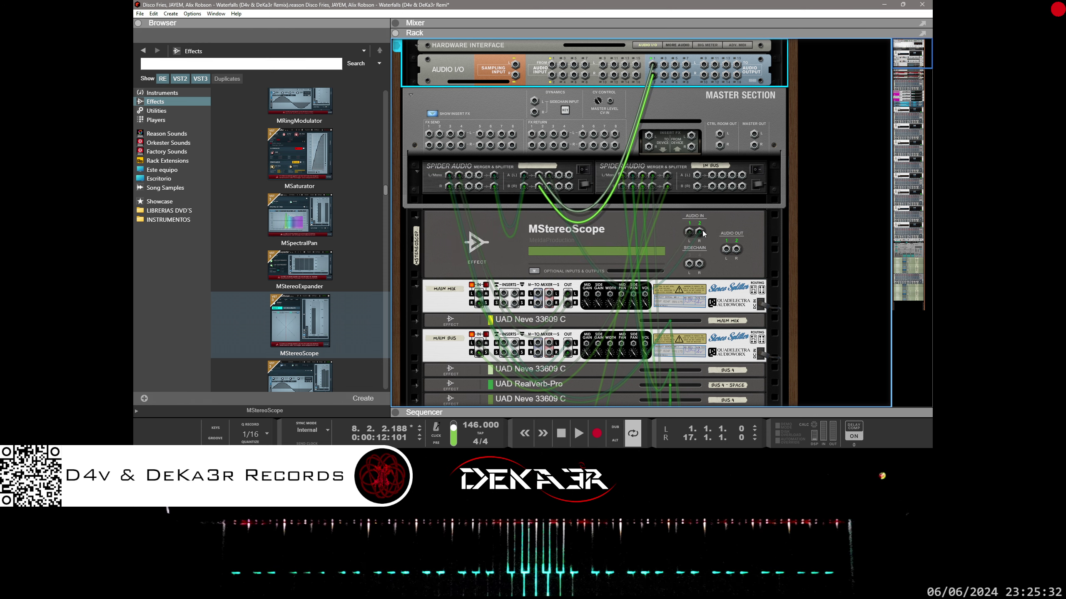
pyautogui.press('Tab')
pyautogui.click(702, 230)
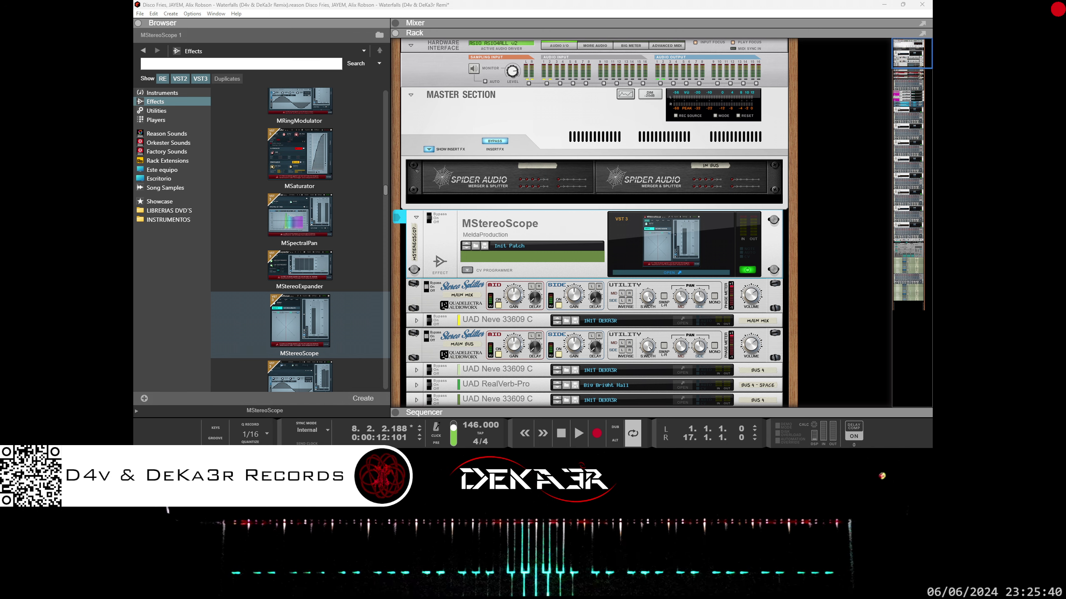
# Open MStereoScope's plugin window, collapse the browser, and place the window in the empty area beside the rack
pyautogui.click(670, 272)
pyautogui.moveTo(642, 10); pyautogui.dragTo(365, 117)
pyautogui.click(137, 23)
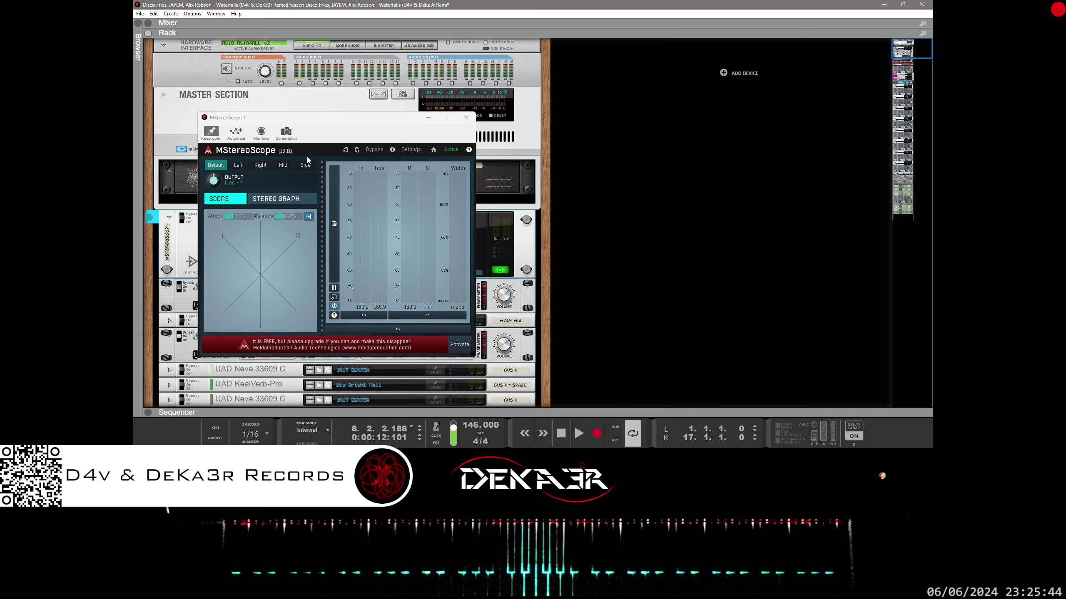
pyautogui.moveTo(333, 119); pyautogui.dragTo(723, 76)
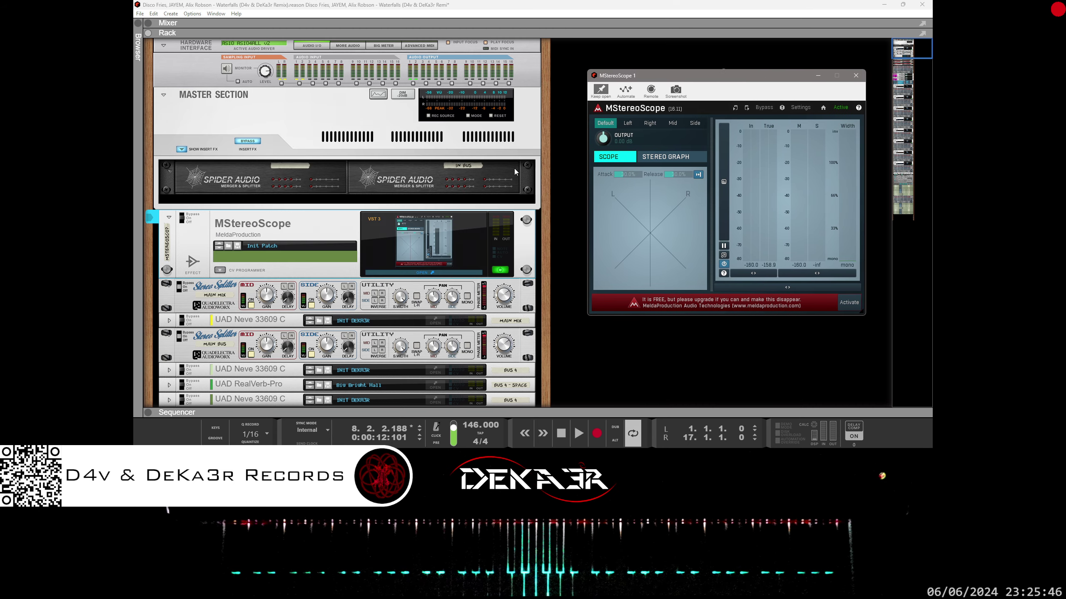
# Enlarge the sequencer over the rack and play the loop with the VOICE ORIGINAL track in view
pyautogui.scroll(-10, 388, 211)
pyautogui.moveTo(502, 414); pyautogui.dragTo(441, 111)
pyautogui.click(196, 253)
pyautogui.scroll(-10, 233, 348)
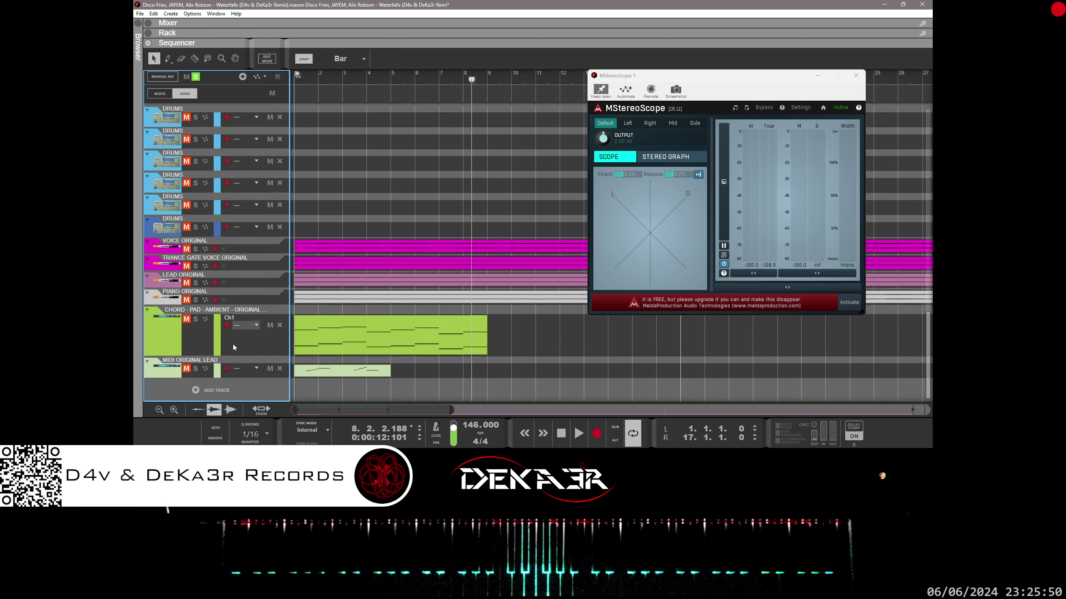
pyautogui.click(196, 249)
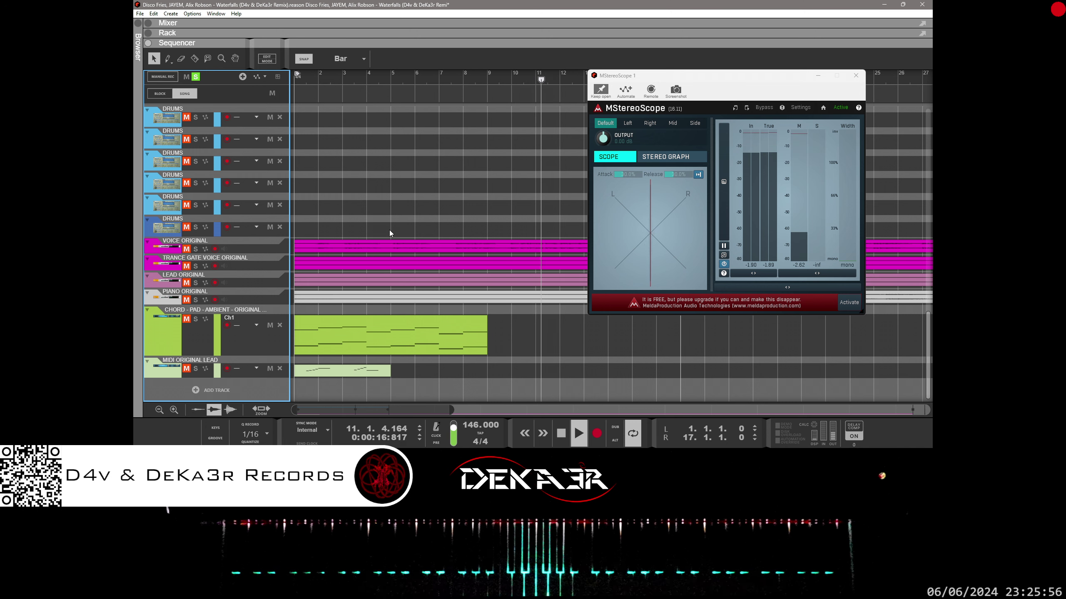
# Shrink the sequencer so the rack shows above it, and bring the ST SPLIT 1 Stereo Splitter into view
pyautogui.scroll(10, 395, 232)
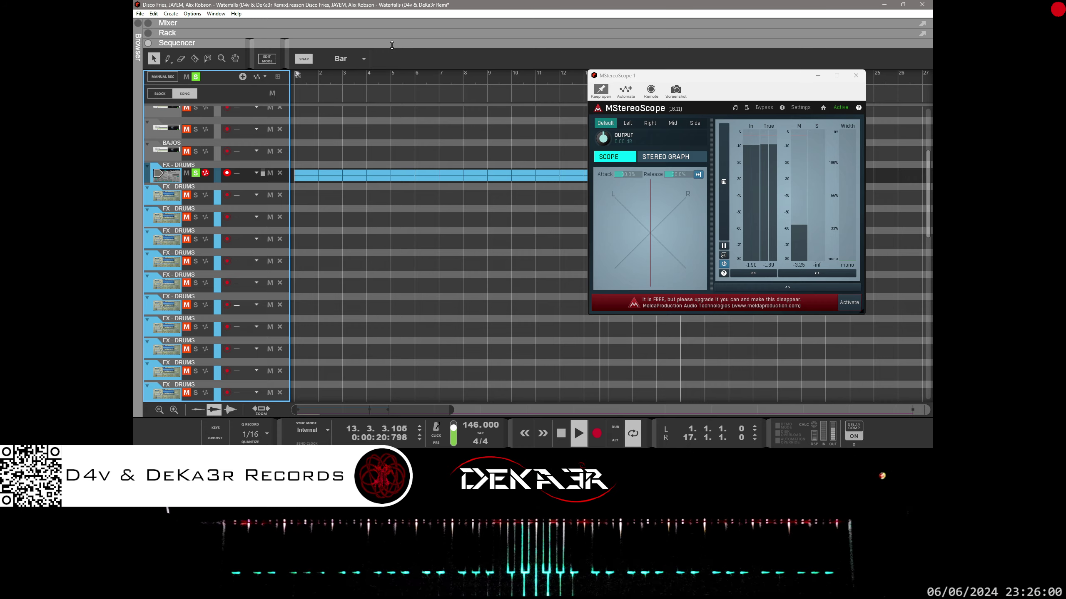
pyautogui.moveTo(381, 42); pyautogui.dragTo(381, 262)
pyautogui.scroll(-20, 366, 208)
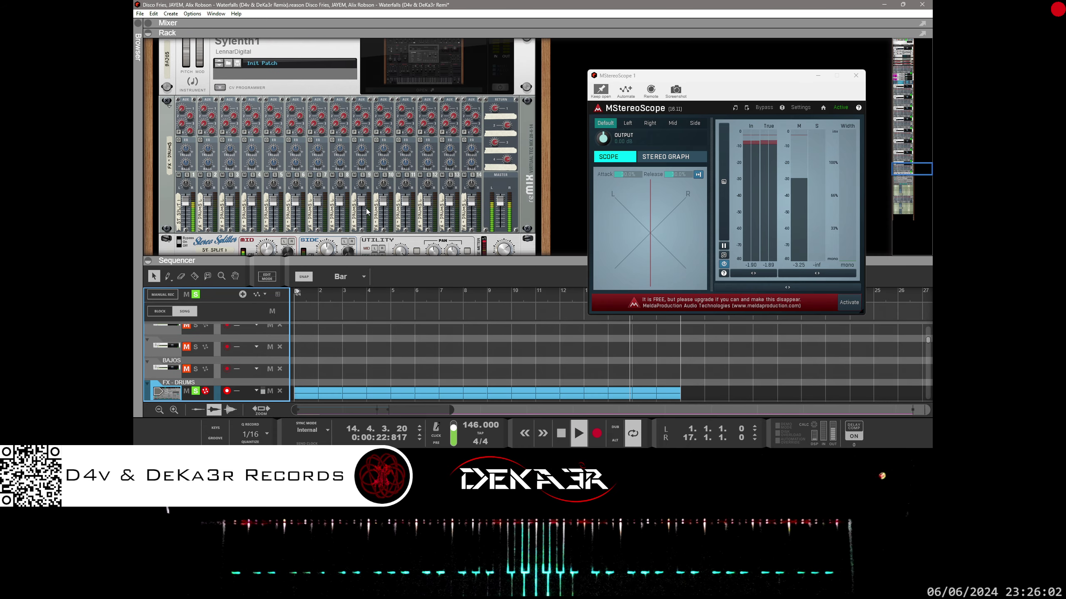
pyautogui.scroll(10, 366, 209)
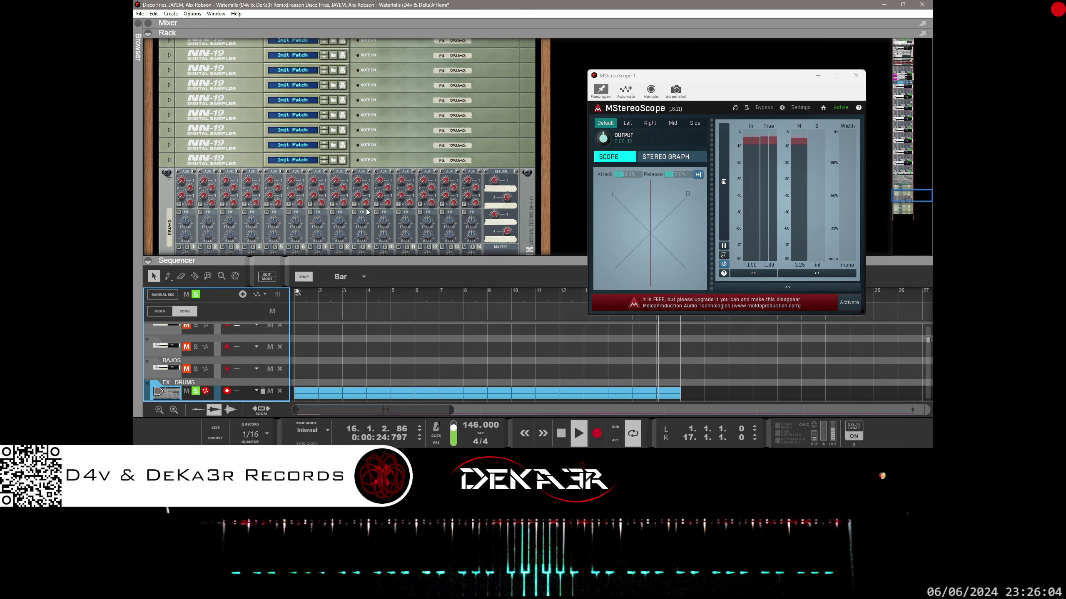
pyautogui.scroll(3, 366, 208)
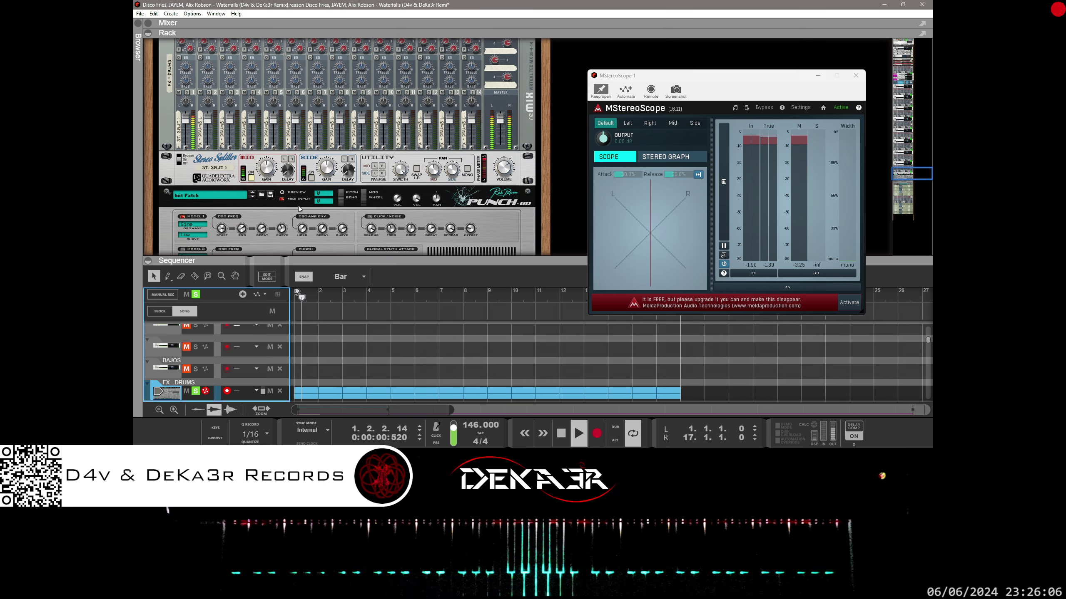
# Try inverting the mid and side channels of the ST SPLIT 1 Stereo Splitter during playback, switching each inversion back off
pyautogui.click(375, 167)
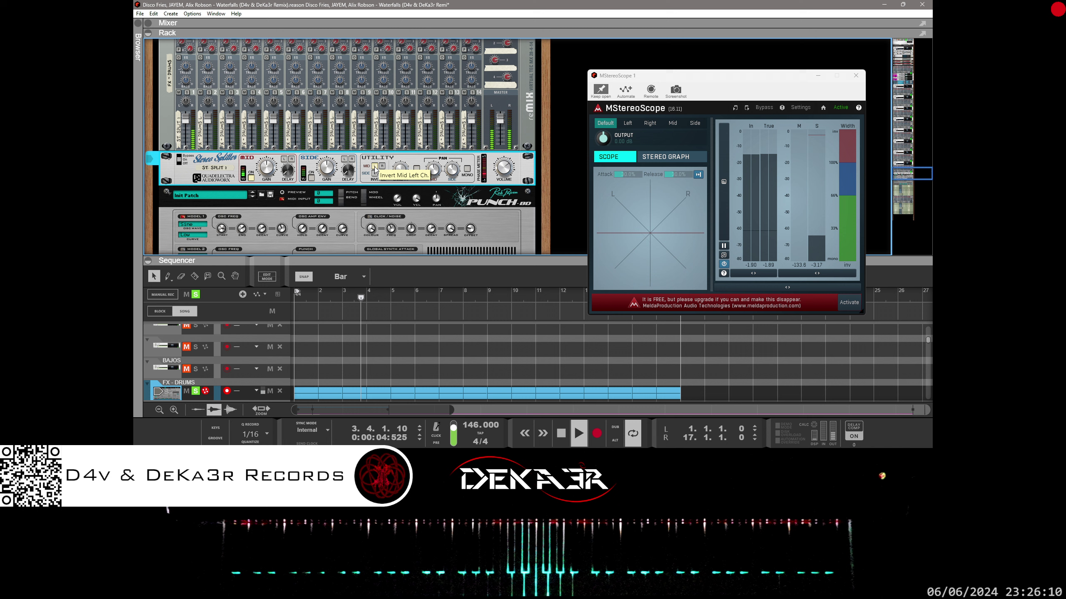
pyautogui.click(376, 168)
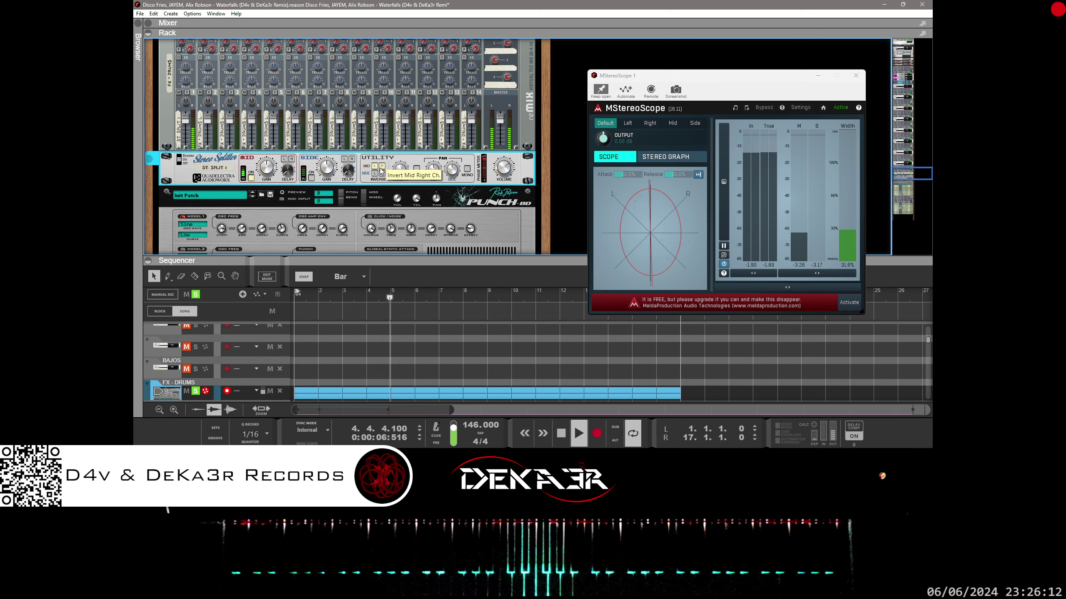
pyautogui.click(376, 173)
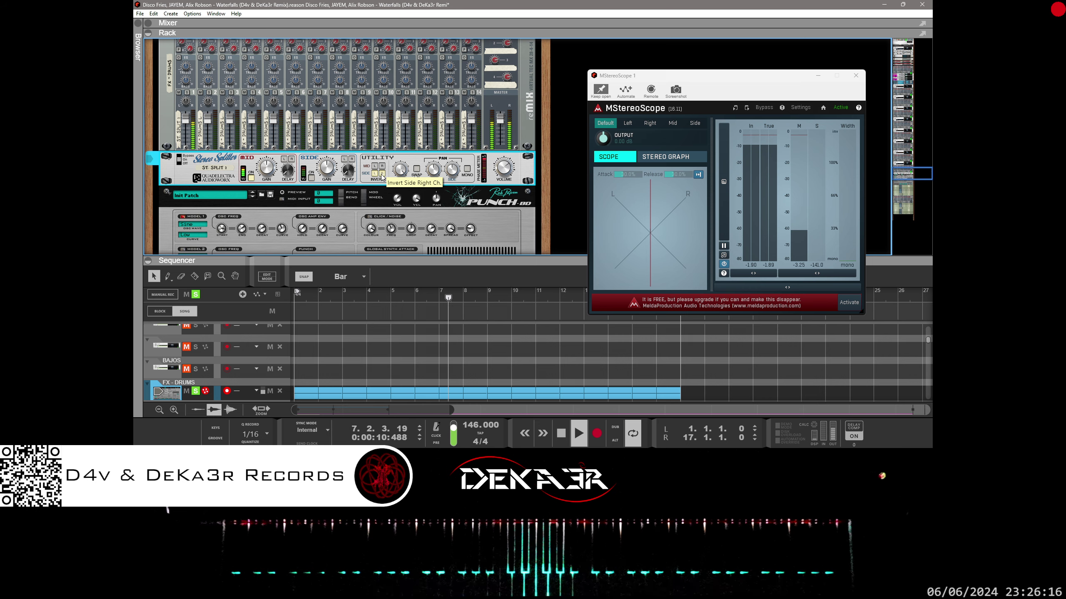
pyautogui.click(376, 174)
pyautogui.click(375, 169)
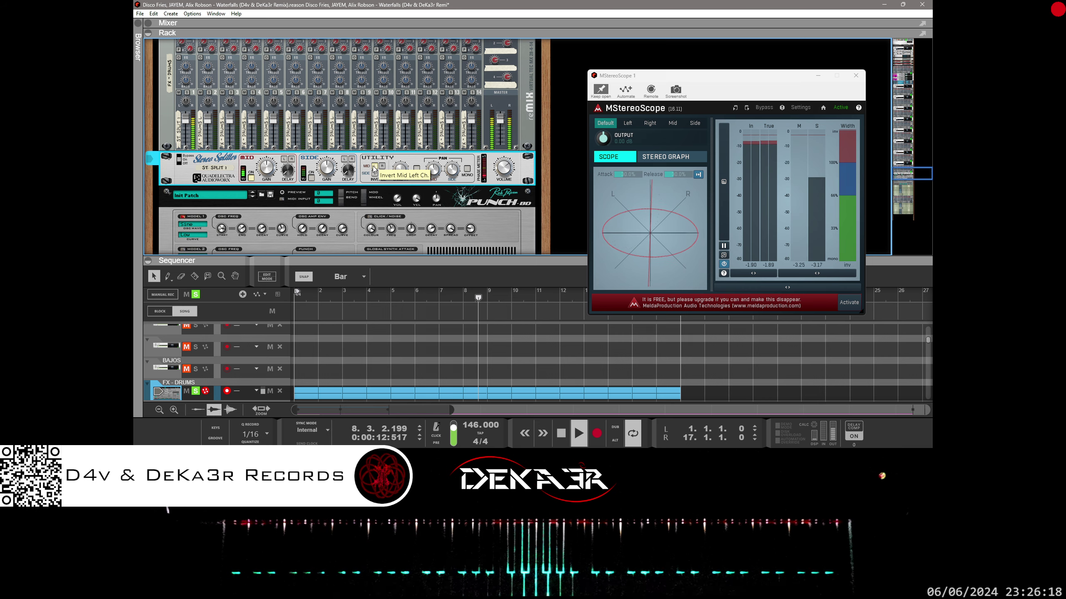
pyautogui.click(374, 168)
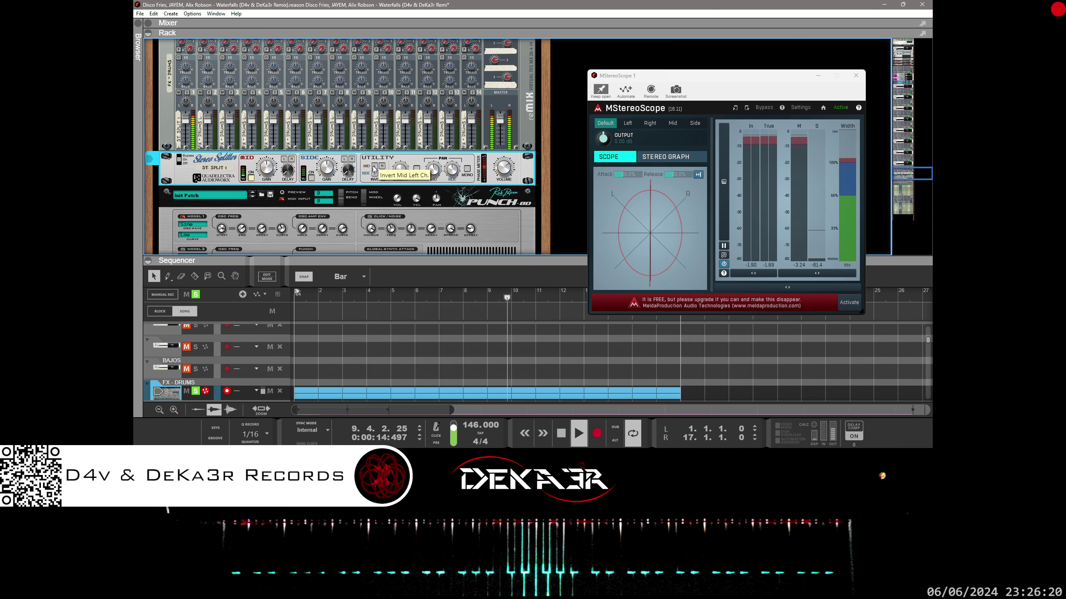
pyautogui.click(311, 178)
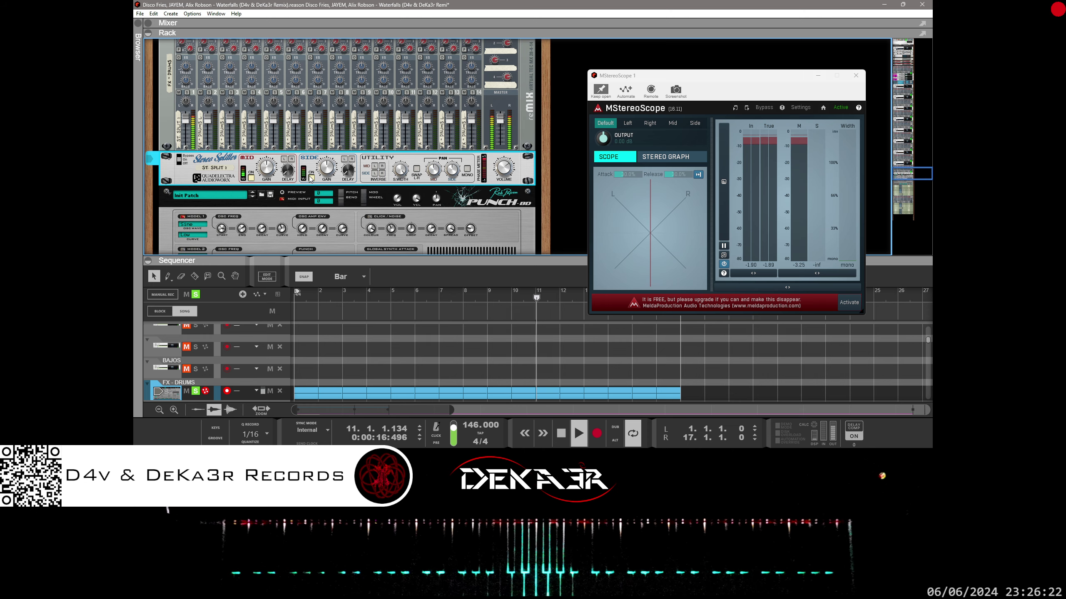
# Solo the VOICE ORIGINAL track and lower its channel fader in the rack
pyautogui.scroll(-2, 289, 236)
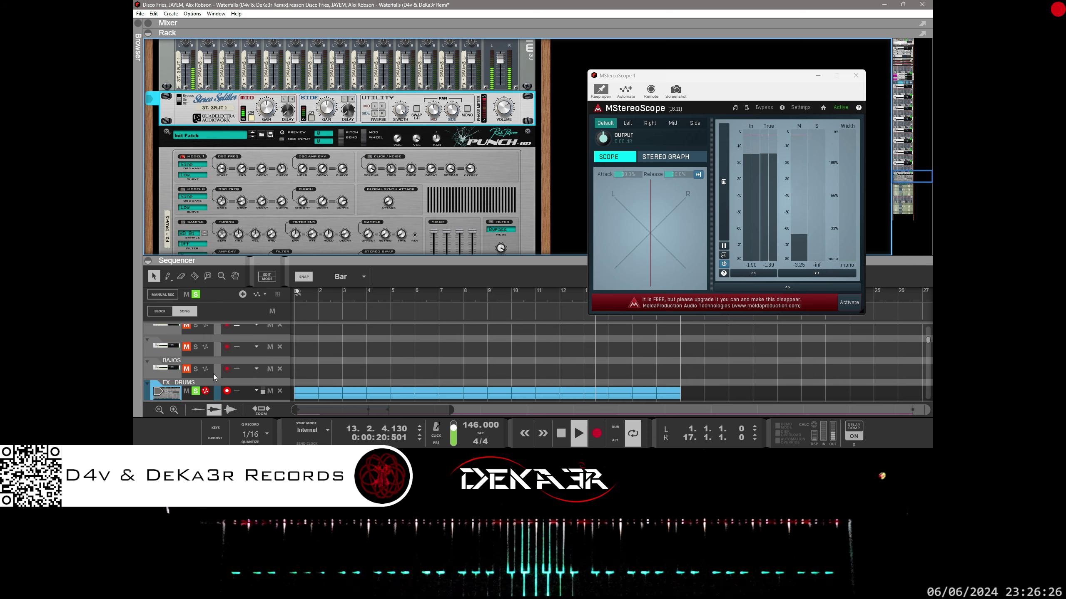
pyautogui.scroll(-3, 244, 358)
pyautogui.scroll(-6, 245, 361)
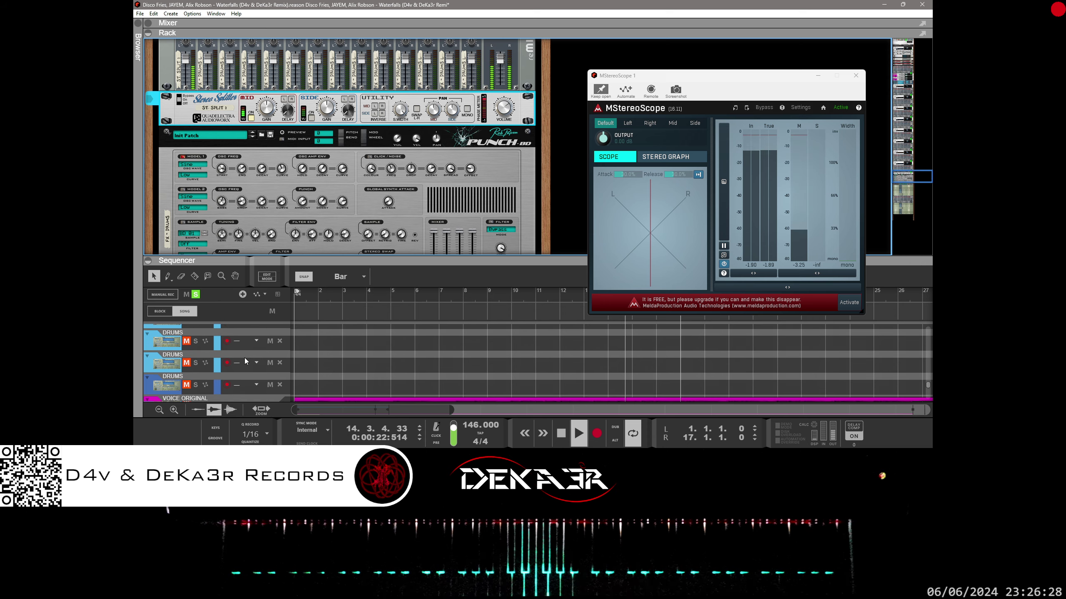
pyautogui.click(245, 350)
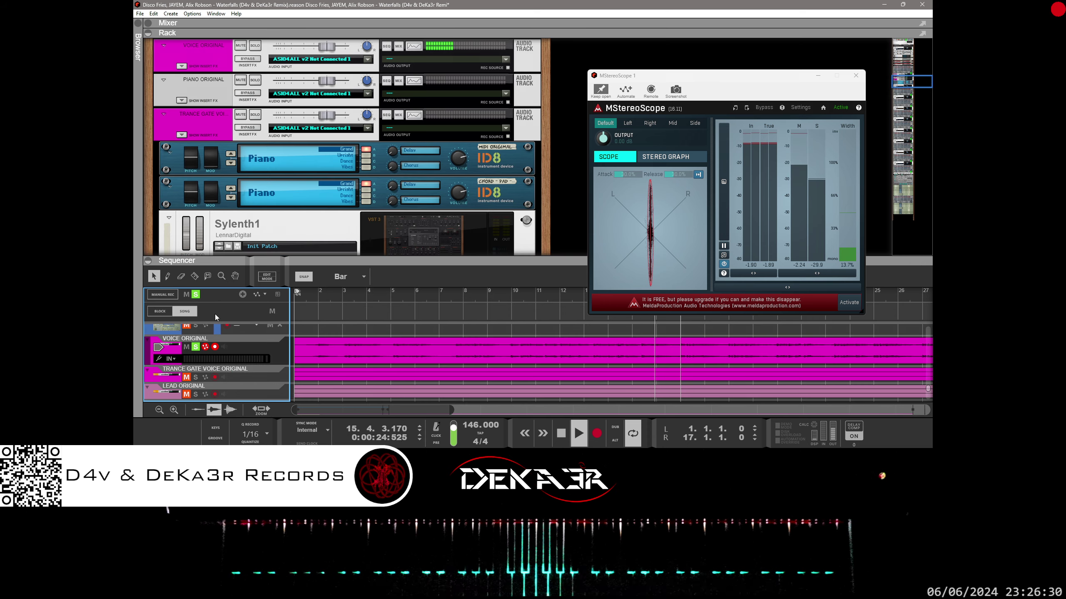
pyautogui.scroll(2, 283, 171)
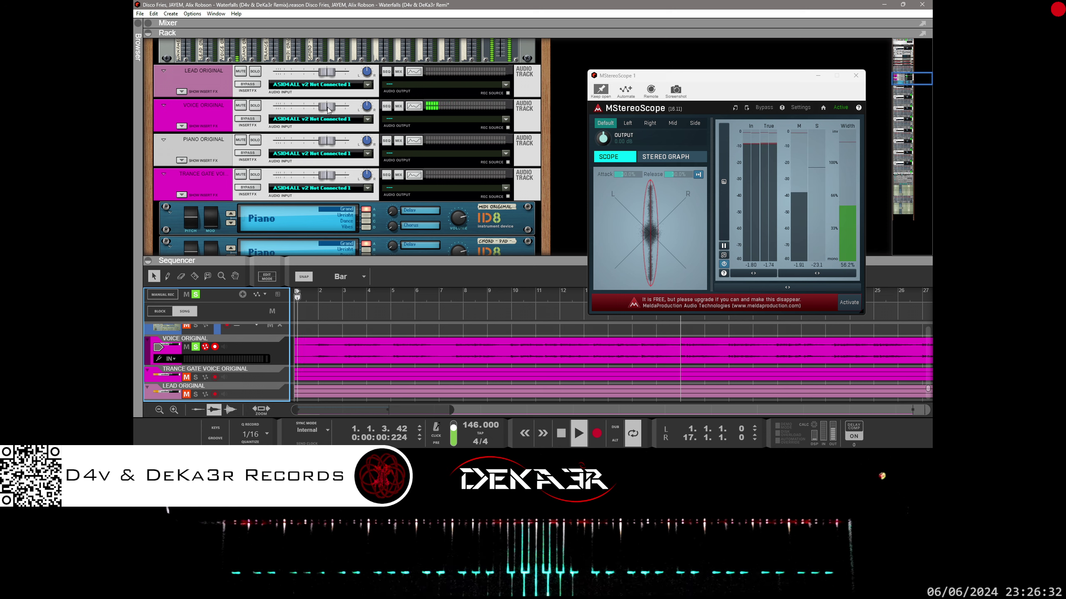
pyautogui.moveTo(327, 107); pyautogui.dragTo(313, 109)
# Lower the Centre Note of the drum synth above the NN-19 samplers in stages down to C#2 during playback
pyautogui.scroll(-4, 354, 225)
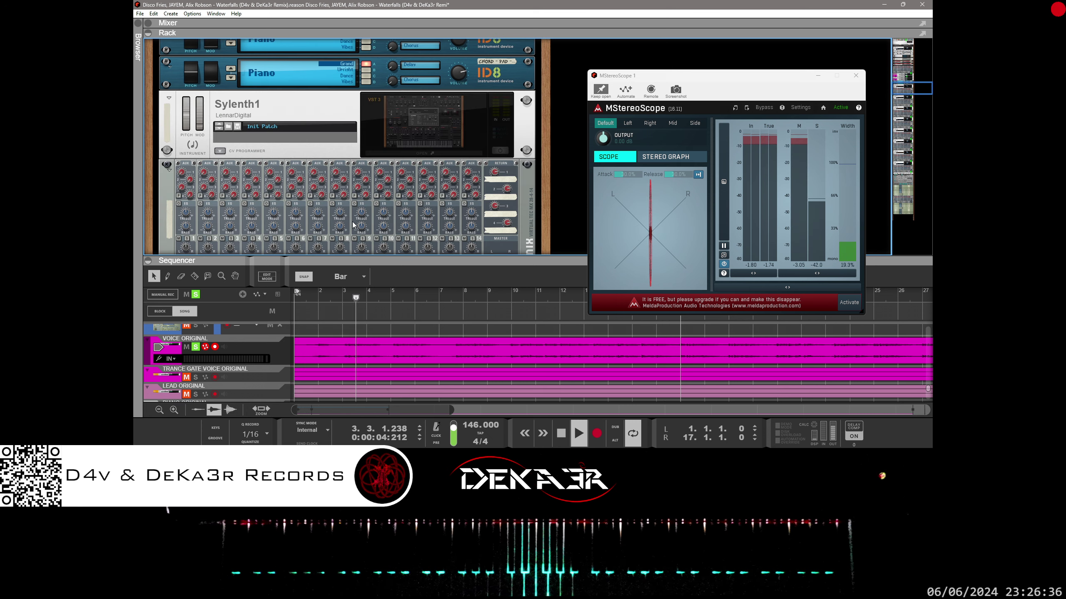
pyautogui.scroll(-10, 353, 225)
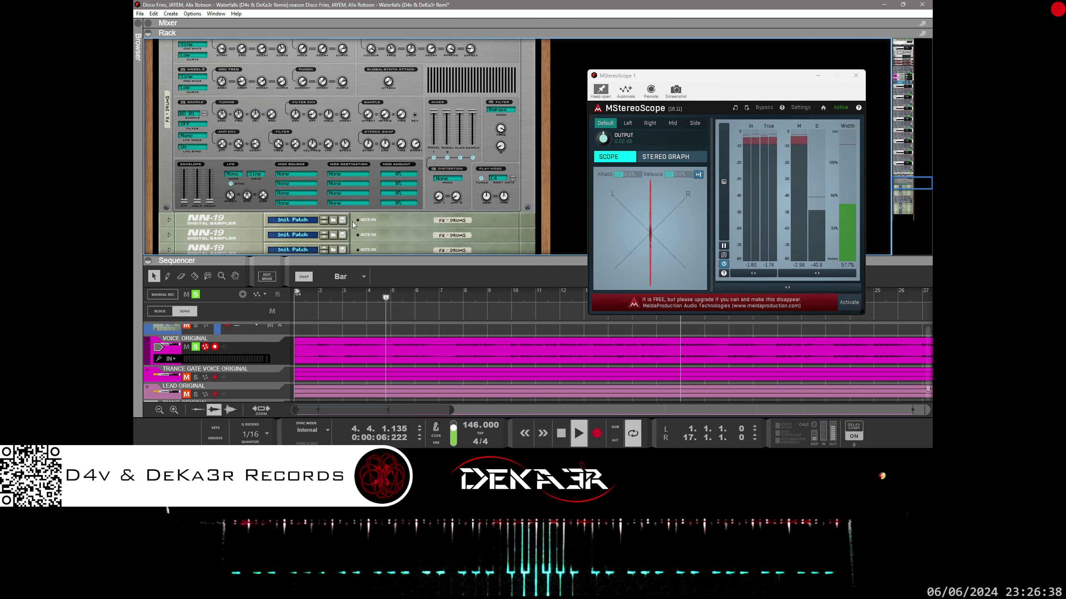
pyautogui.scroll(-3, 353, 225)
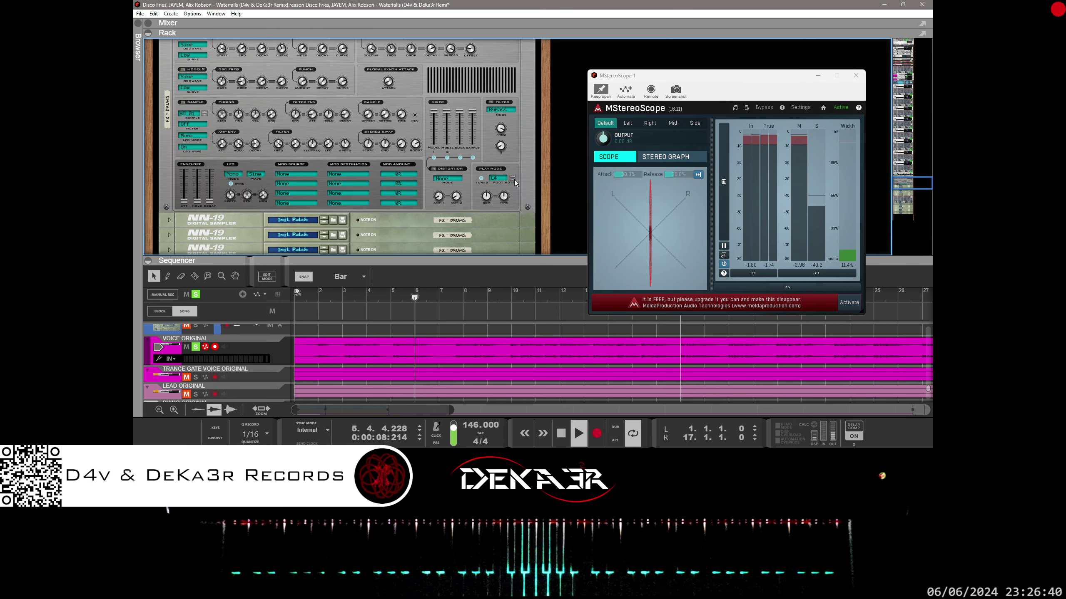
pyautogui.scroll(-4, 515, 180)
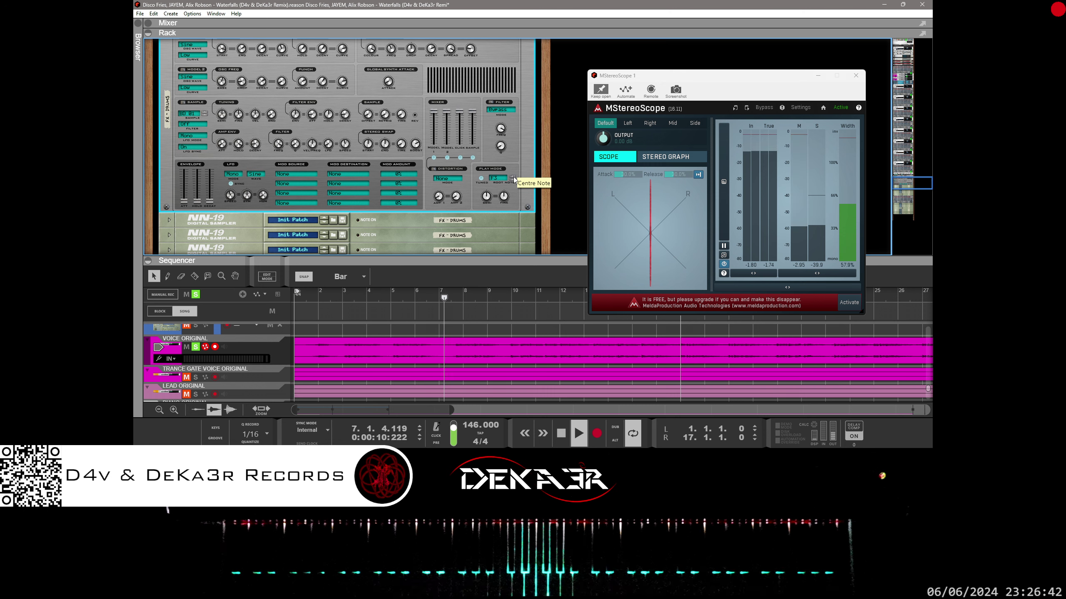
pyautogui.scroll(1, 513, 179)
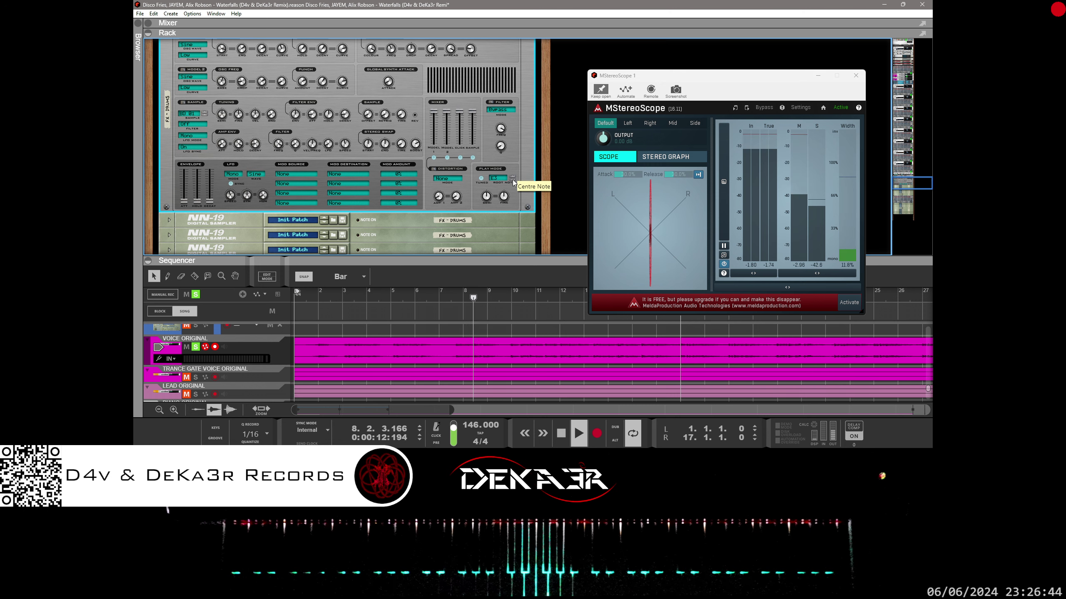
pyautogui.scroll(-5, 513, 179)
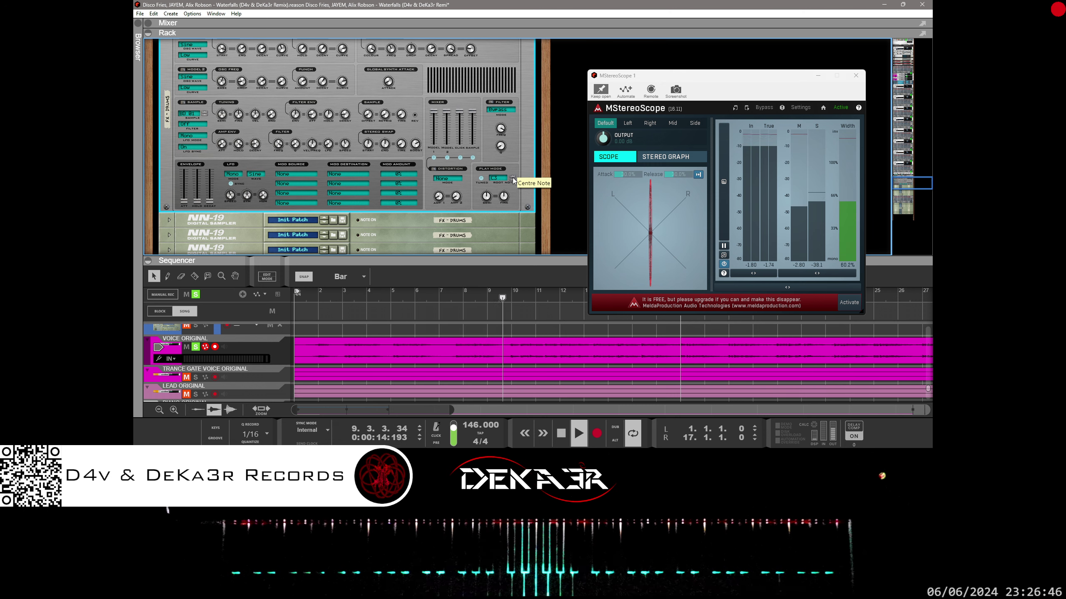
pyautogui.scroll(-5, 513, 180)
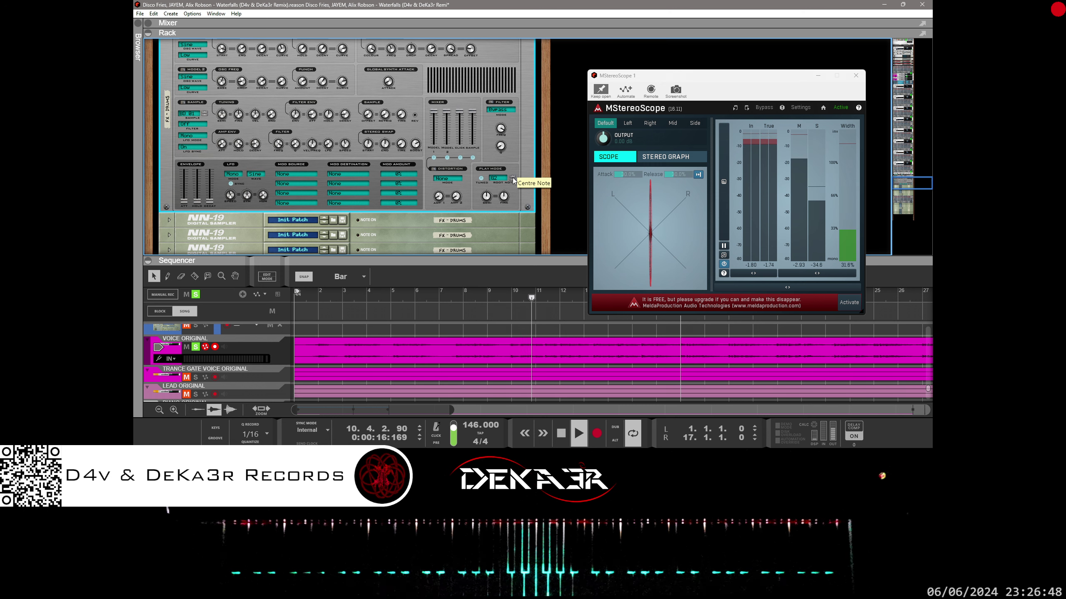
pyautogui.scroll(-6, 513, 181)
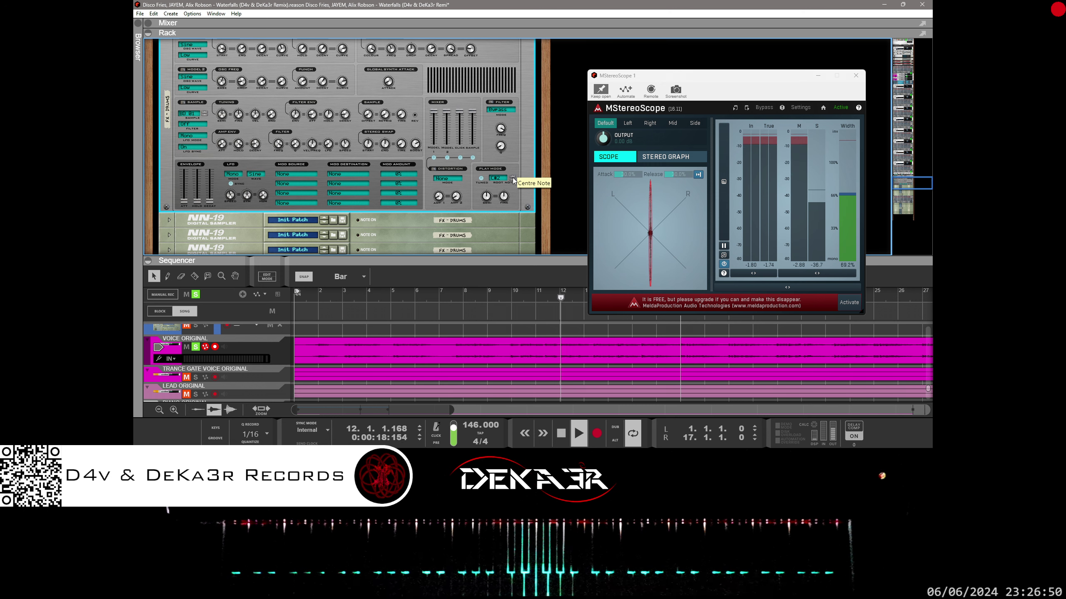
# Try raising the drum synth's Centre Note in small steps up to A#2 while the solo vocal plays
pyautogui.scroll(-3, 513, 180)
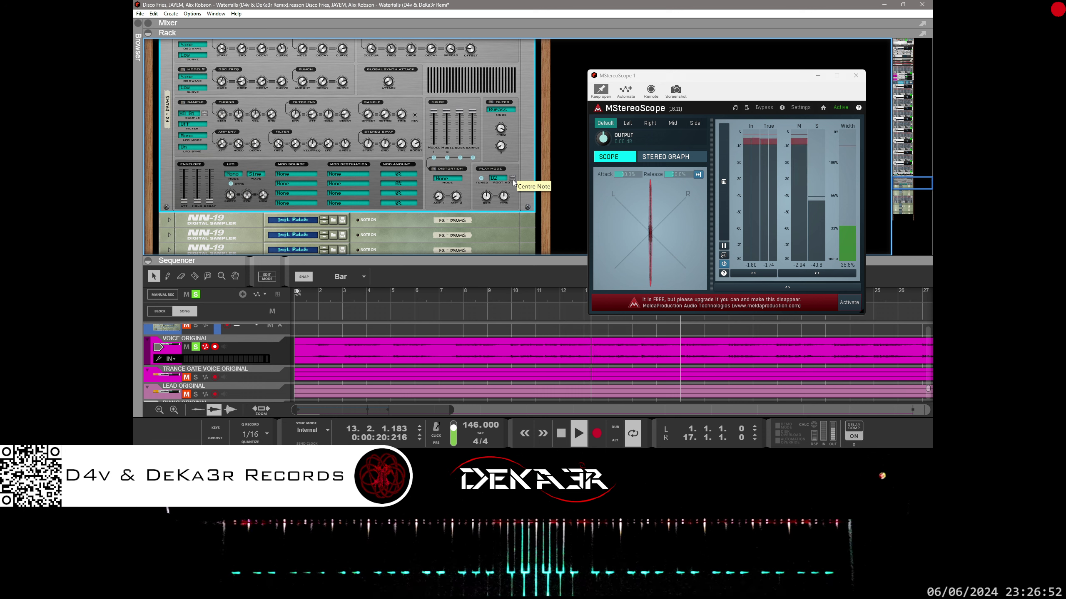
pyautogui.scroll(1, 513, 180)
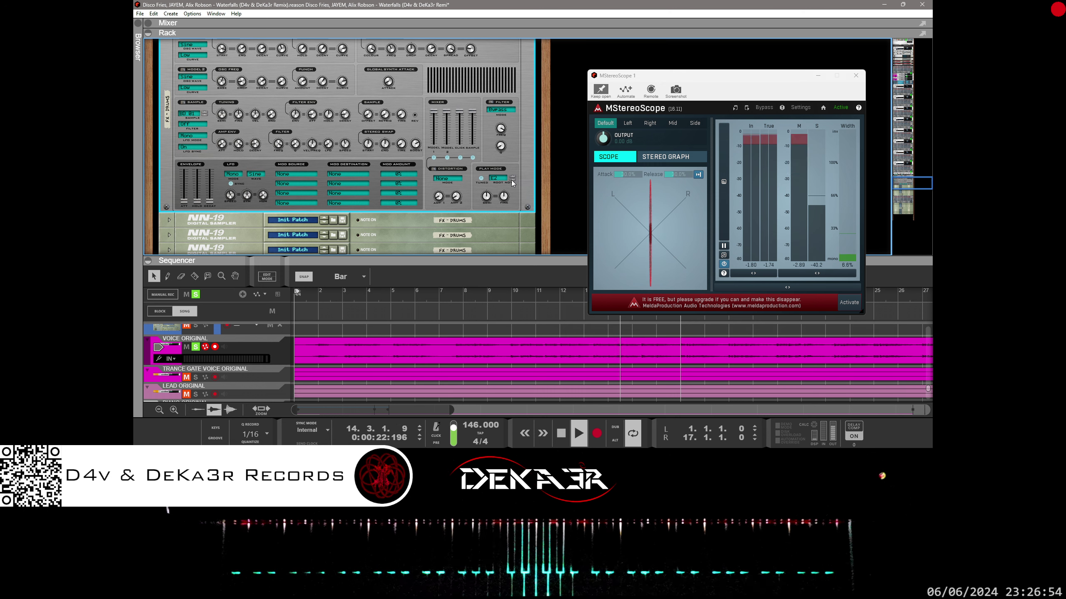
pyautogui.scroll(1, 511, 181)
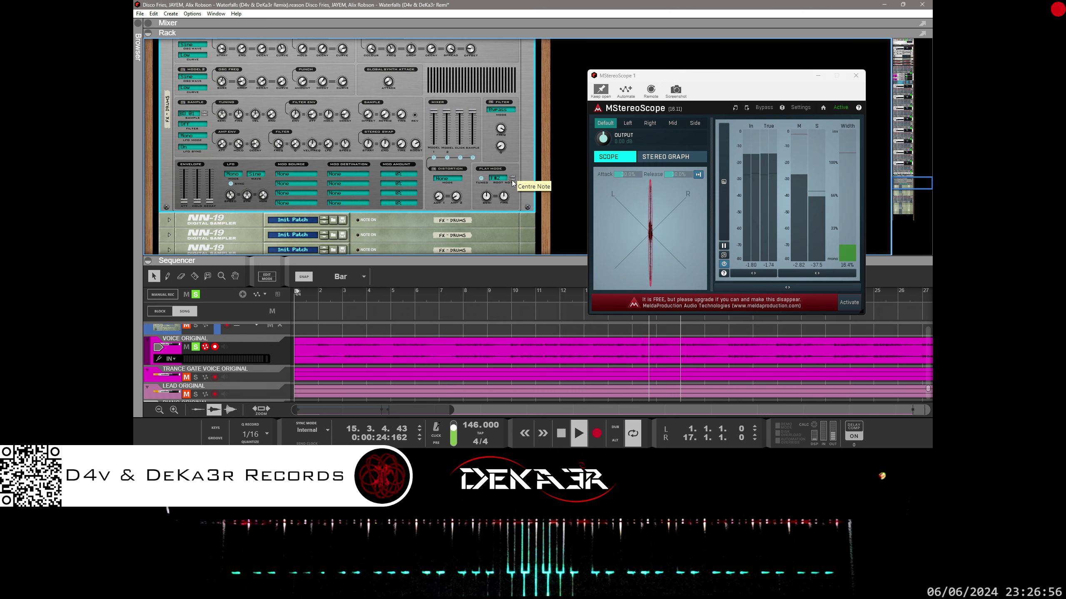
pyautogui.scroll(1, 512, 181)
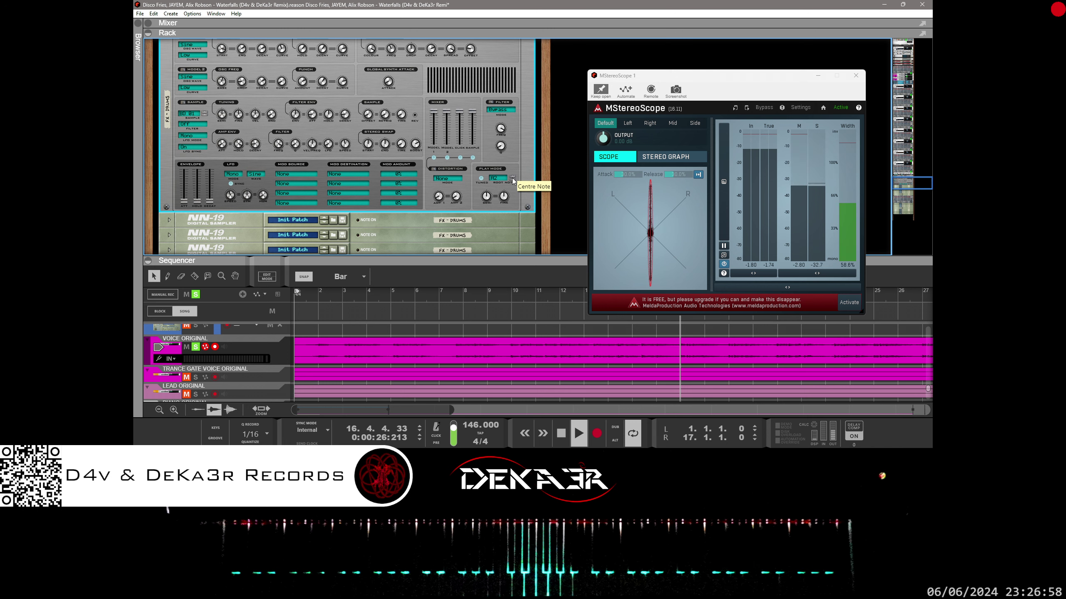
pyautogui.scroll(-1, 512, 181)
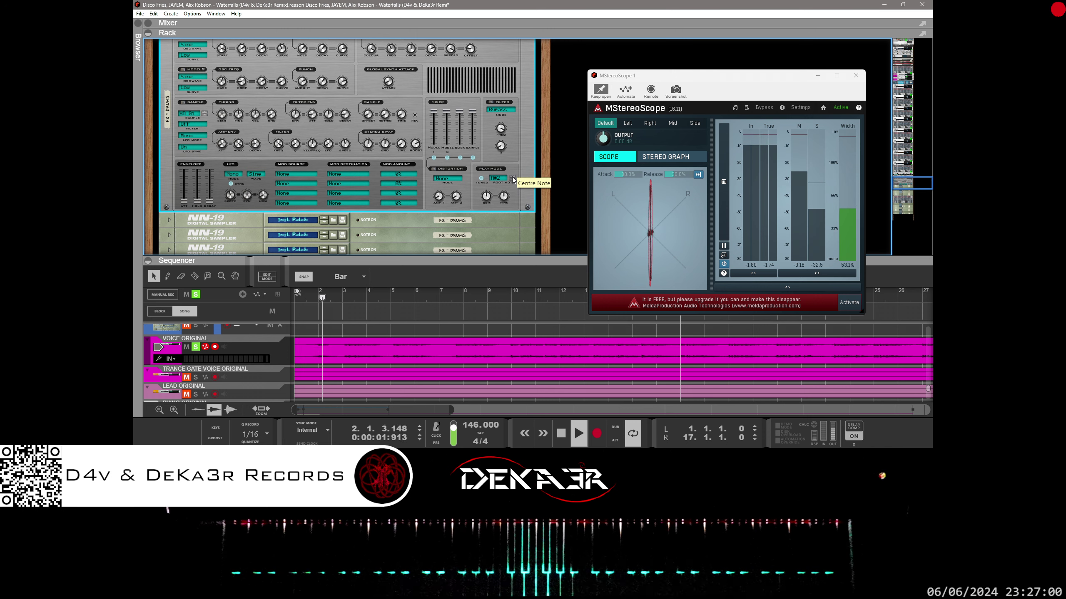
pyautogui.scroll(1, 513, 181)
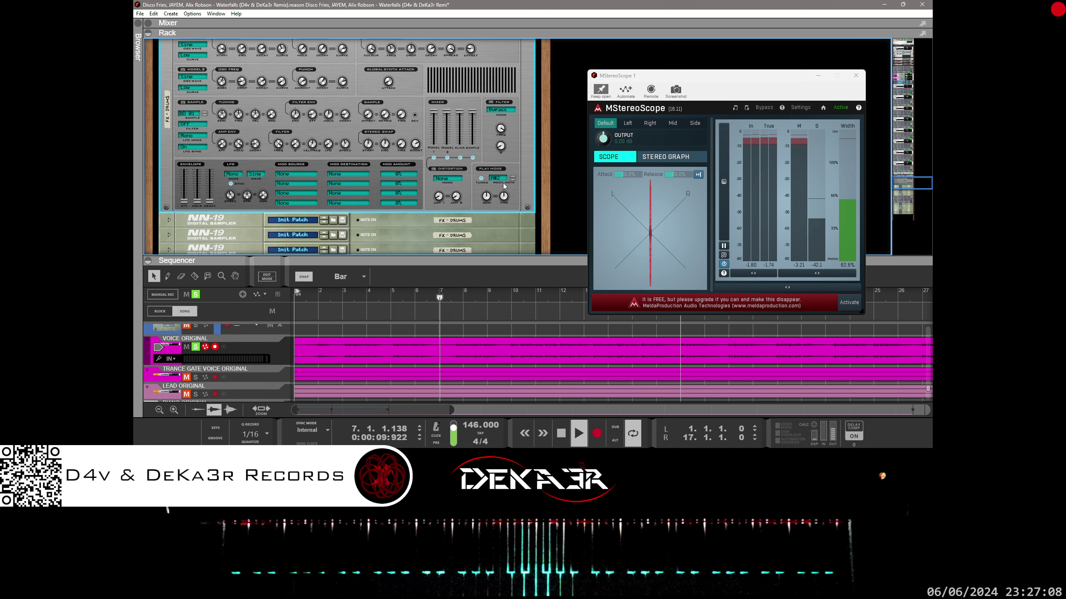
# Compare the Centre Notes just below A#2 by ear, then try lowering the drum synth to G#1
pyautogui.click(512, 179)
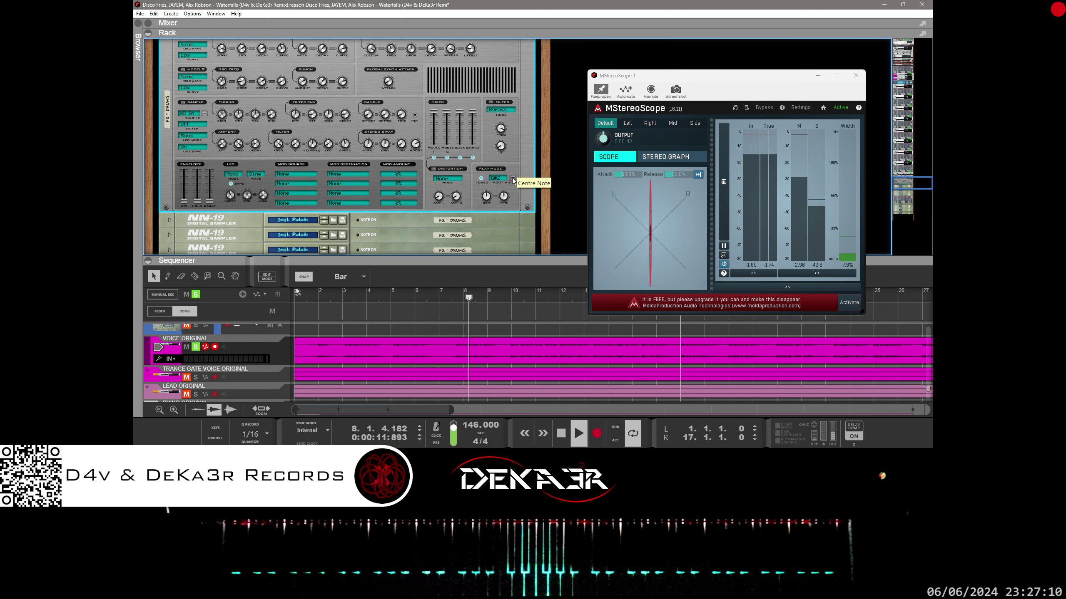
pyautogui.click(513, 179)
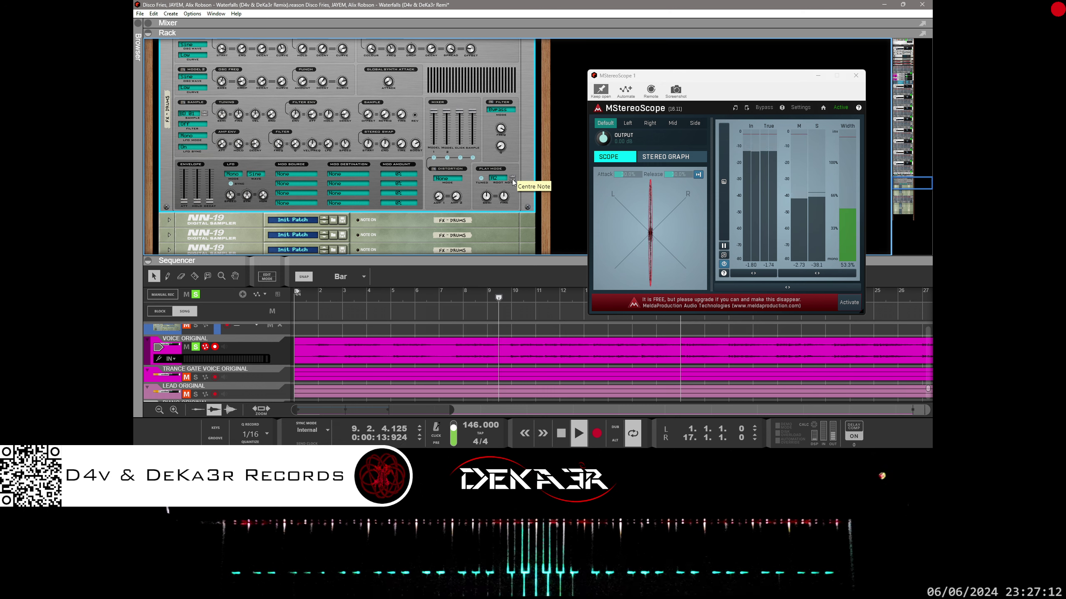
pyautogui.click(513, 179)
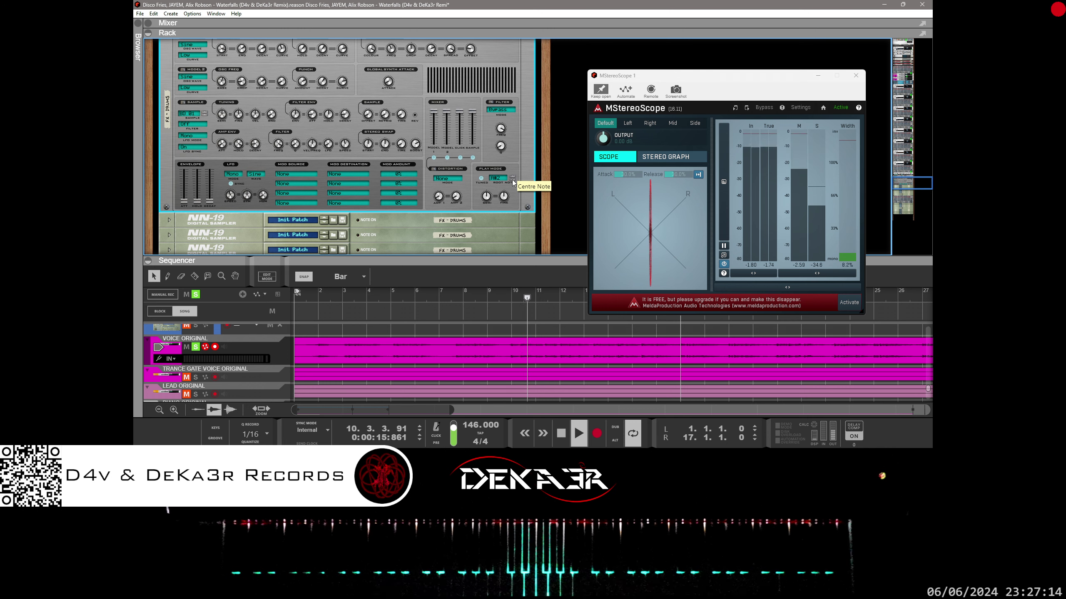
pyautogui.click(512, 181)
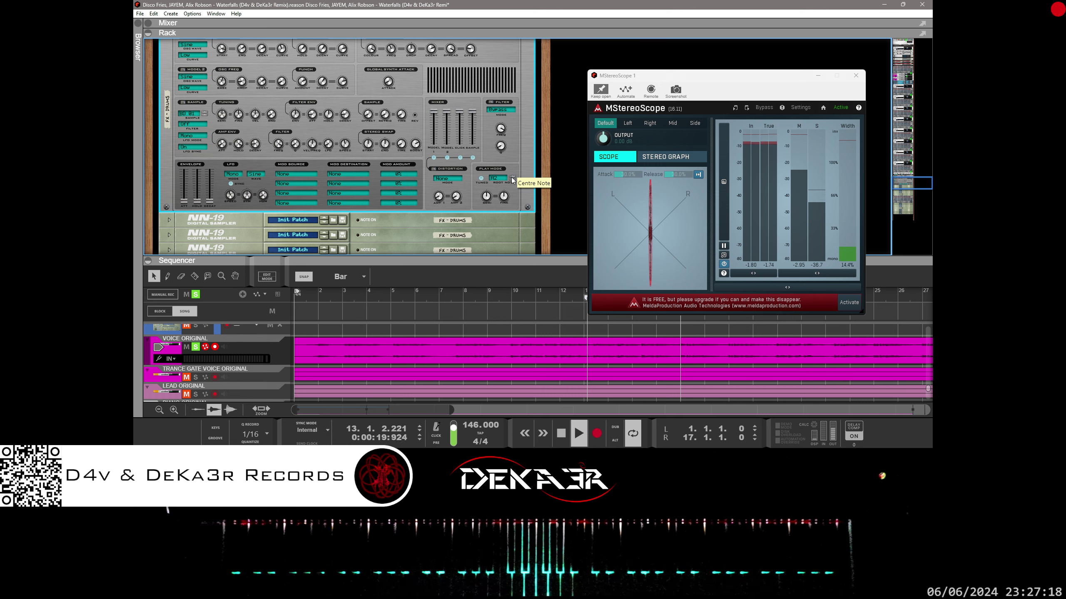
pyautogui.scroll(-3, 511, 177)
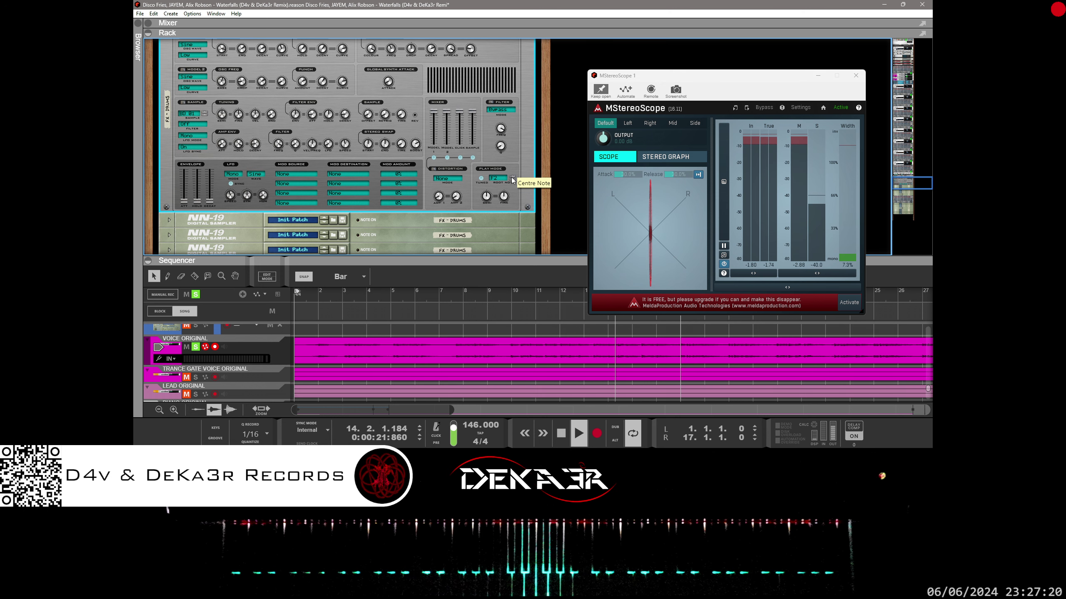
pyautogui.scroll(-3, 511, 176)
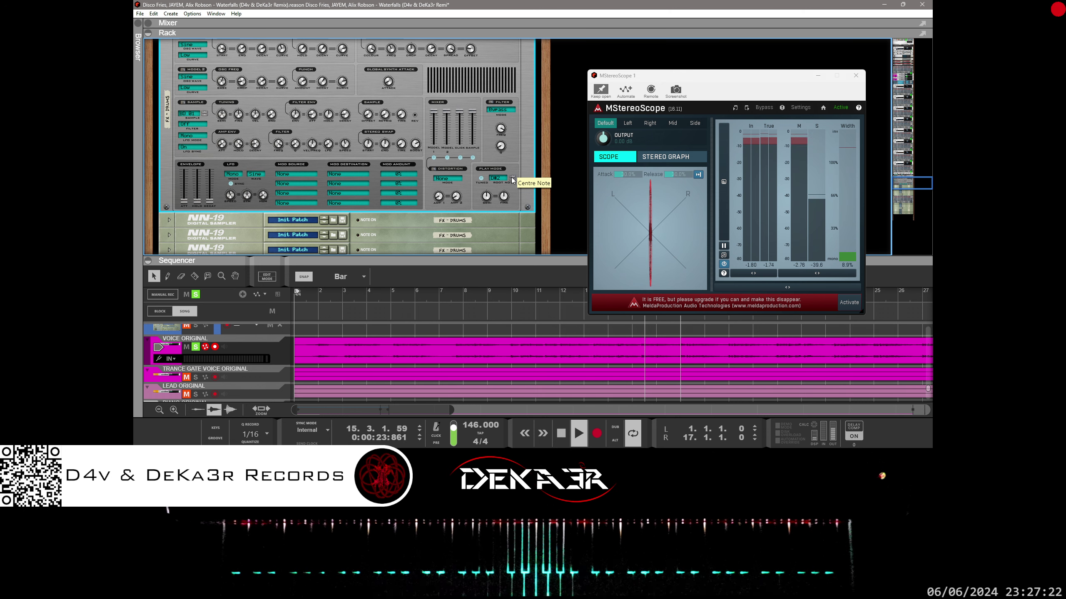
pyautogui.scroll(-4, 512, 177)
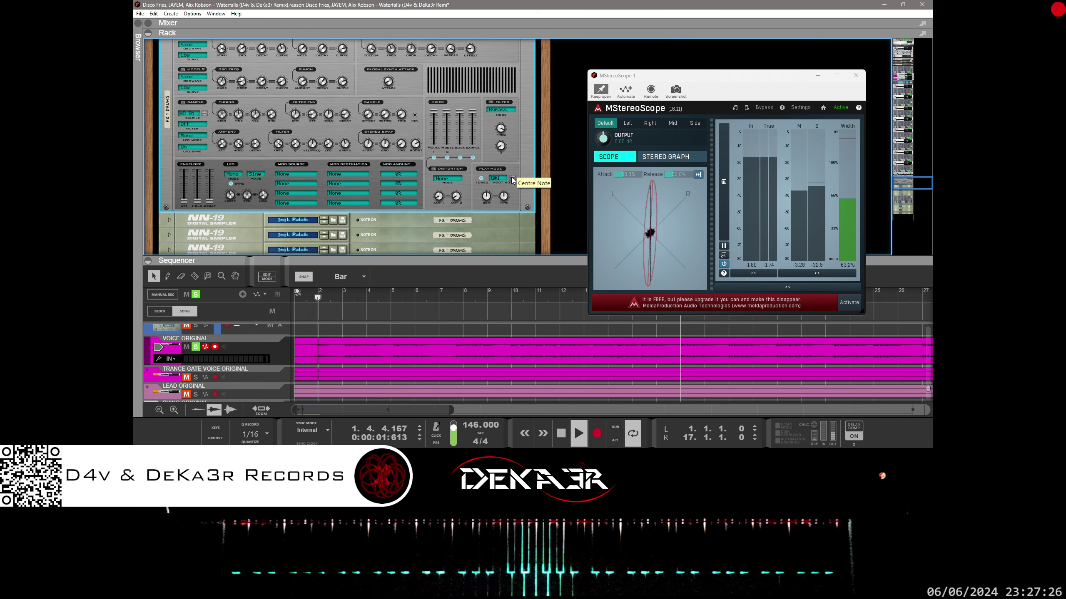
# Audition lower Centre Notes on the drum synth and step the note back up to D#2
pyautogui.click(511, 182)
pyautogui.click(511, 181)
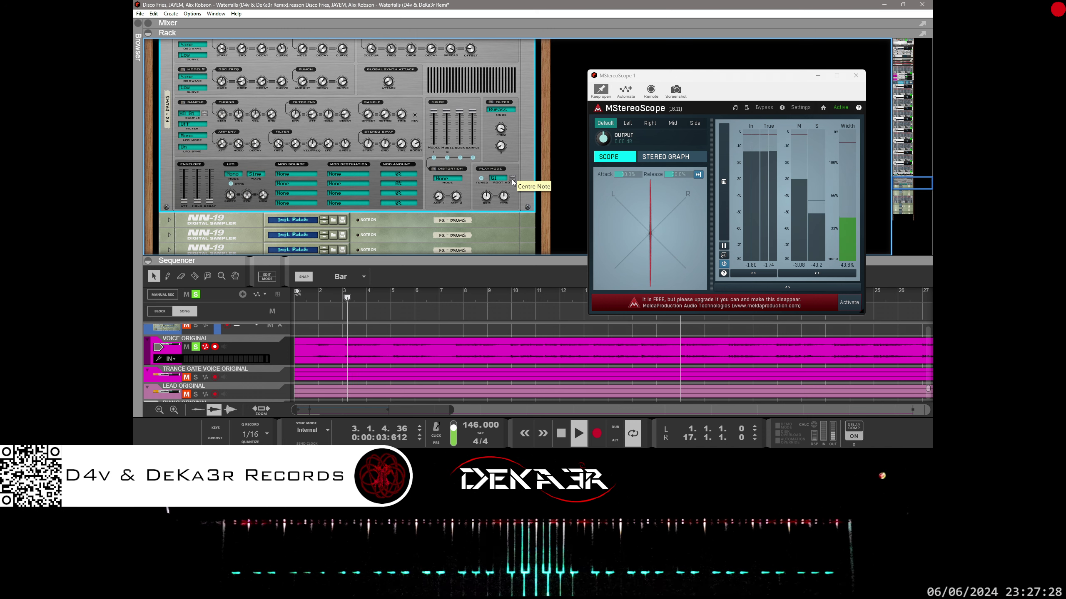
pyautogui.click(512, 180)
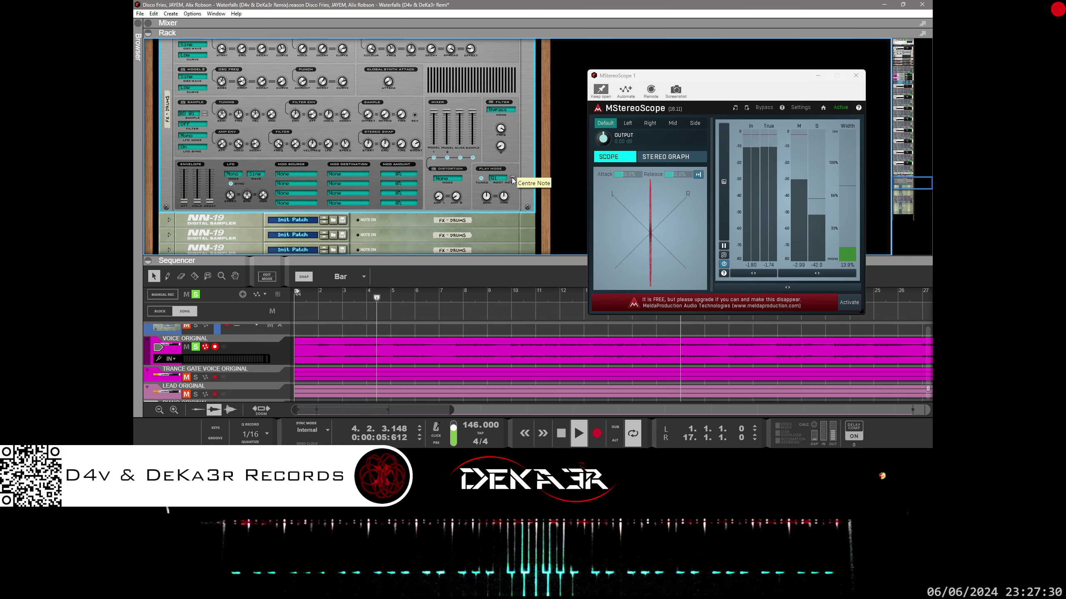
pyautogui.click(511, 180)
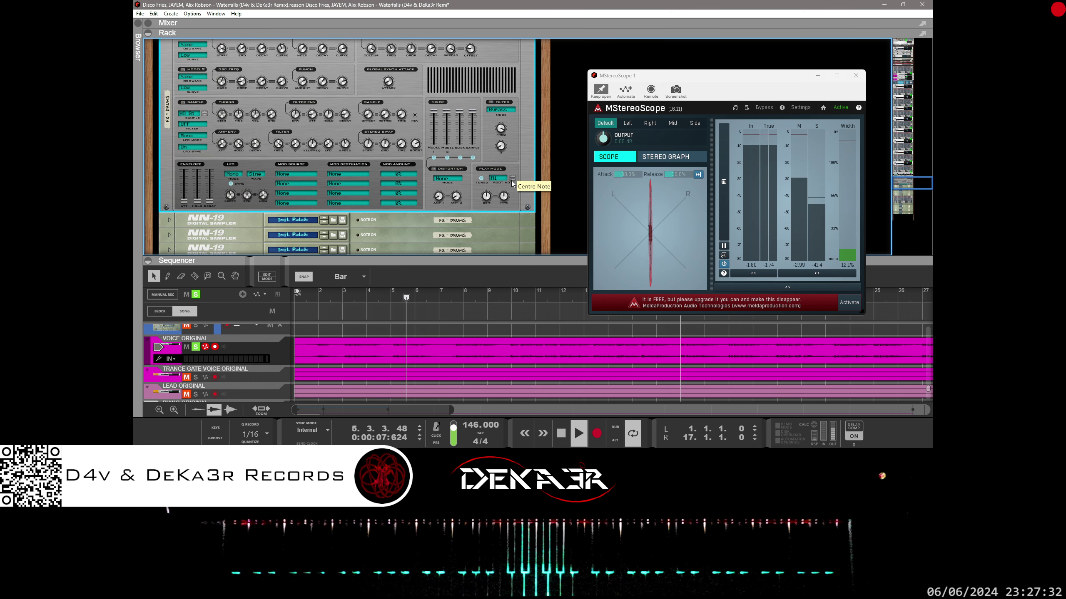
pyautogui.click(511, 180)
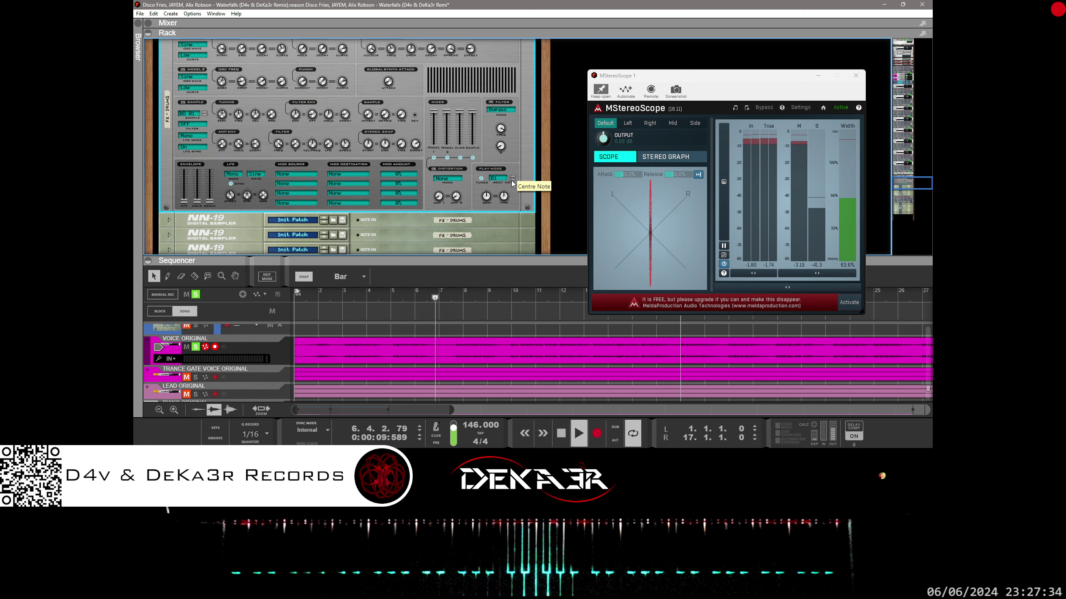
pyautogui.click(511, 180)
pyautogui.click(511, 180)
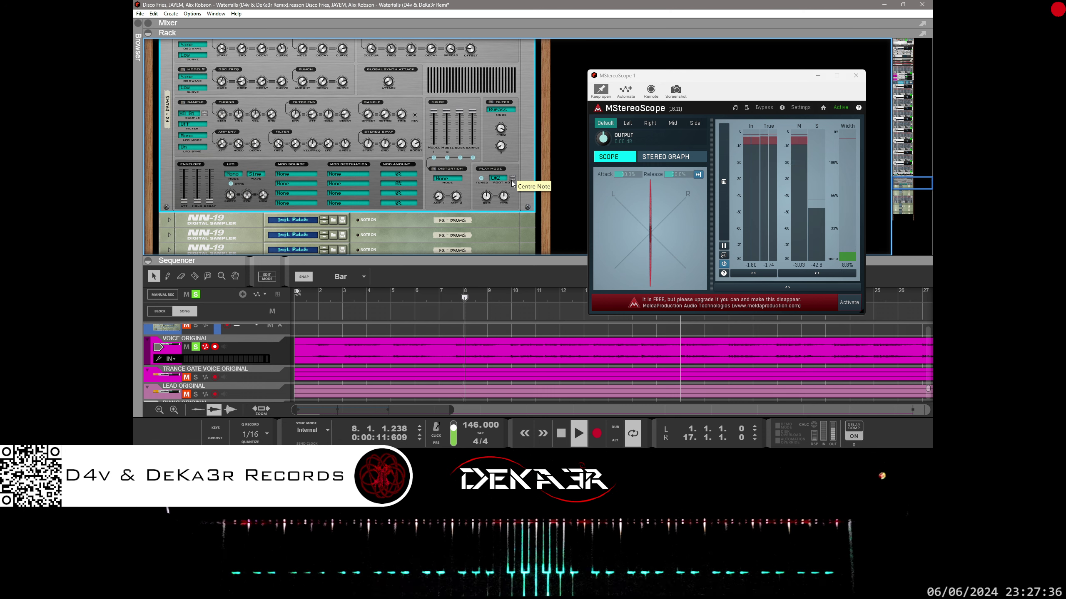
pyautogui.click(511, 180)
pyautogui.click(511, 181)
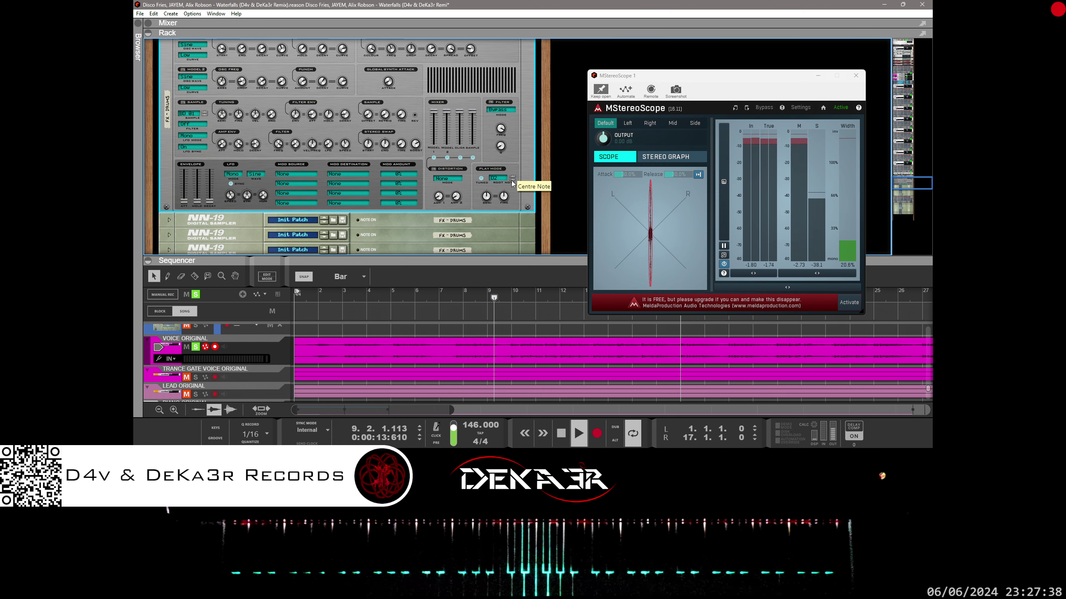
# Raise the drum synth's Centre Note in single steps to G#2 against the vocal
pyautogui.click(511, 180)
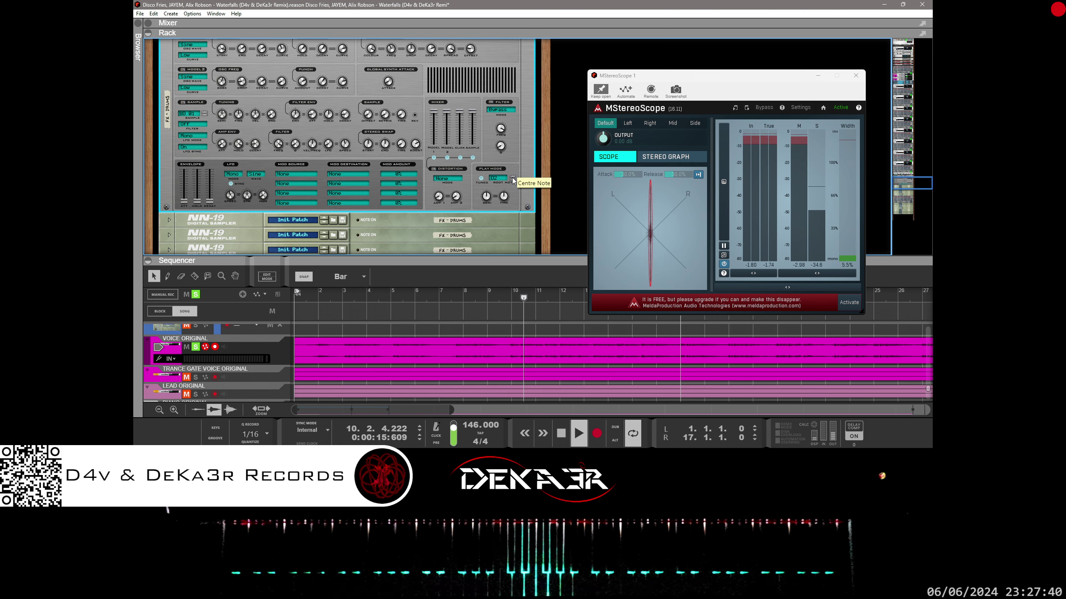
pyautogui.click(511, 181)
pyautogui.click(512, 180)
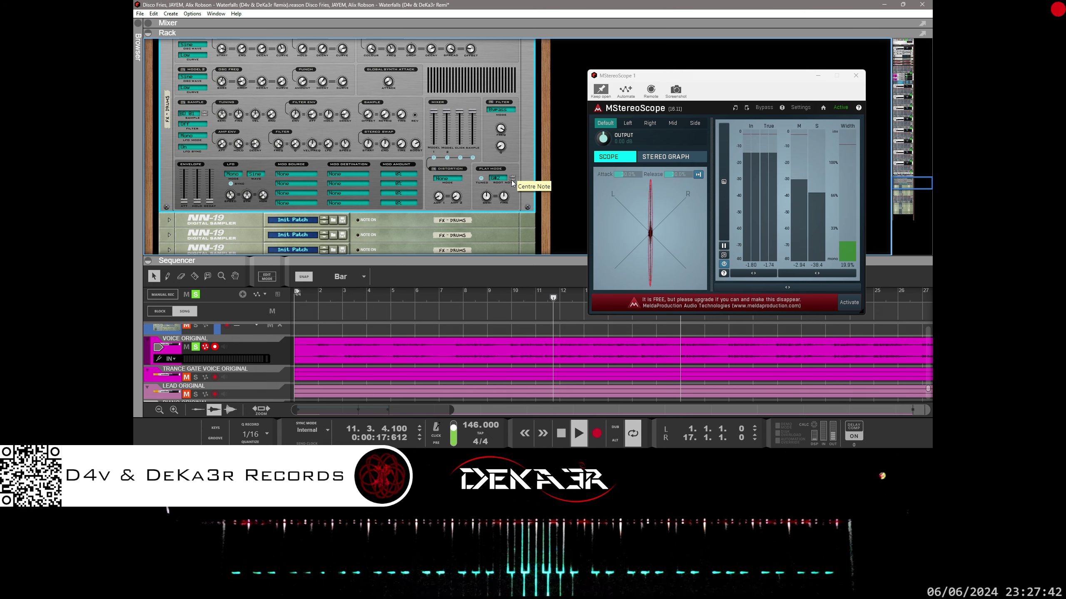
pyautogui.click(511, 180)
pyautogui.click(511, 179)
pyautogui.click(512, 179)
pyautogui.click(512, 179)
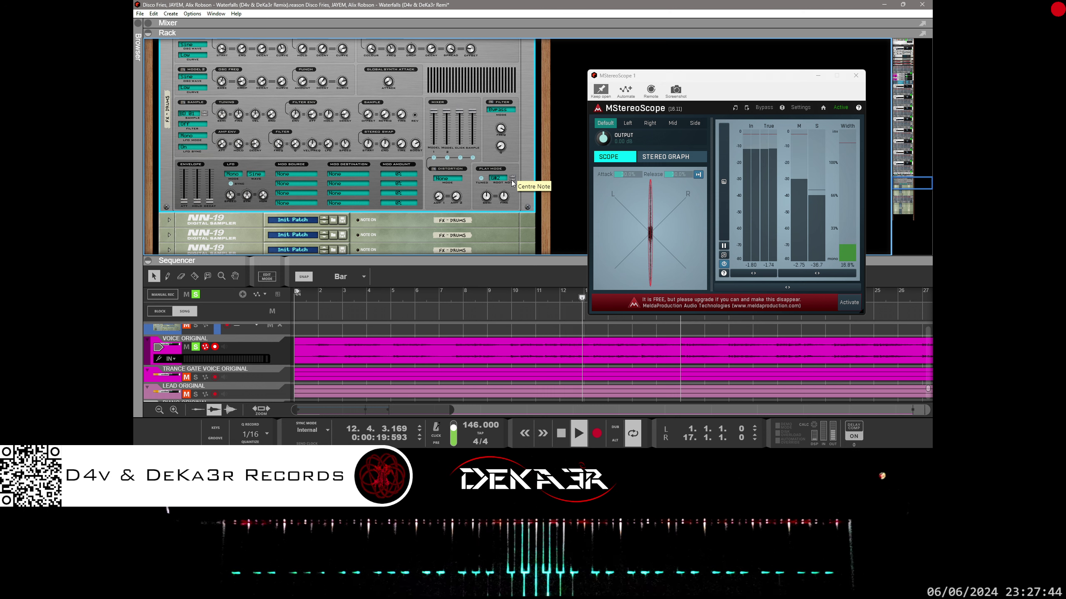
# Audition the notes around G#2 and set the drum synth's Centre Note to G2
pyautogui.click(511, 179)
pyautogui.click(511, 180)
pyautogui.click(511, 179)
pyautogui.click(512, 179)
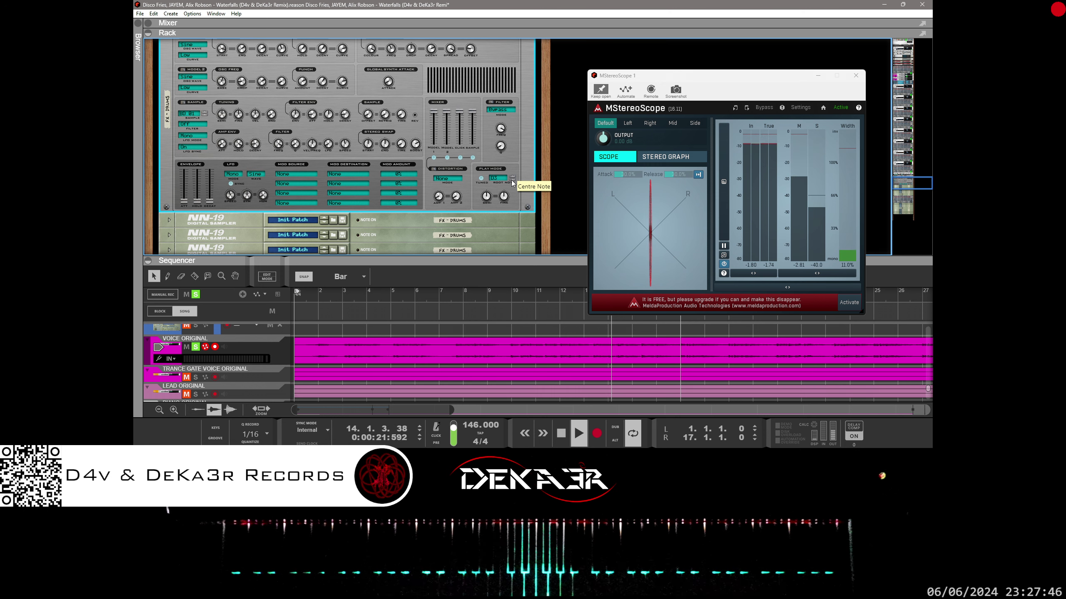
pyautogui.click(511, 181)
pyautogui.click(511, 179)
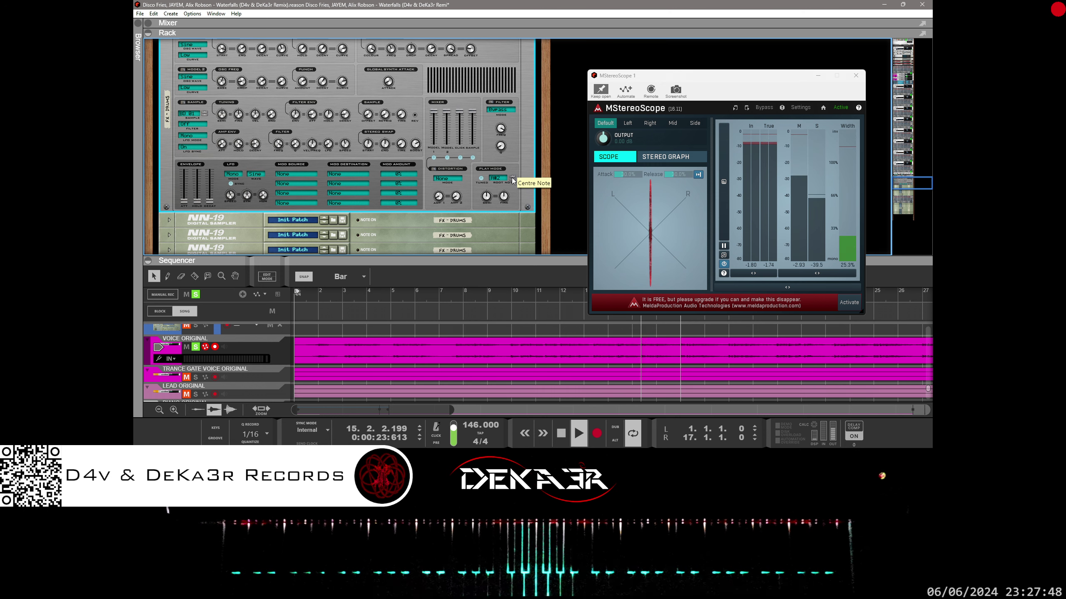
pyautogui.click(513, 180)
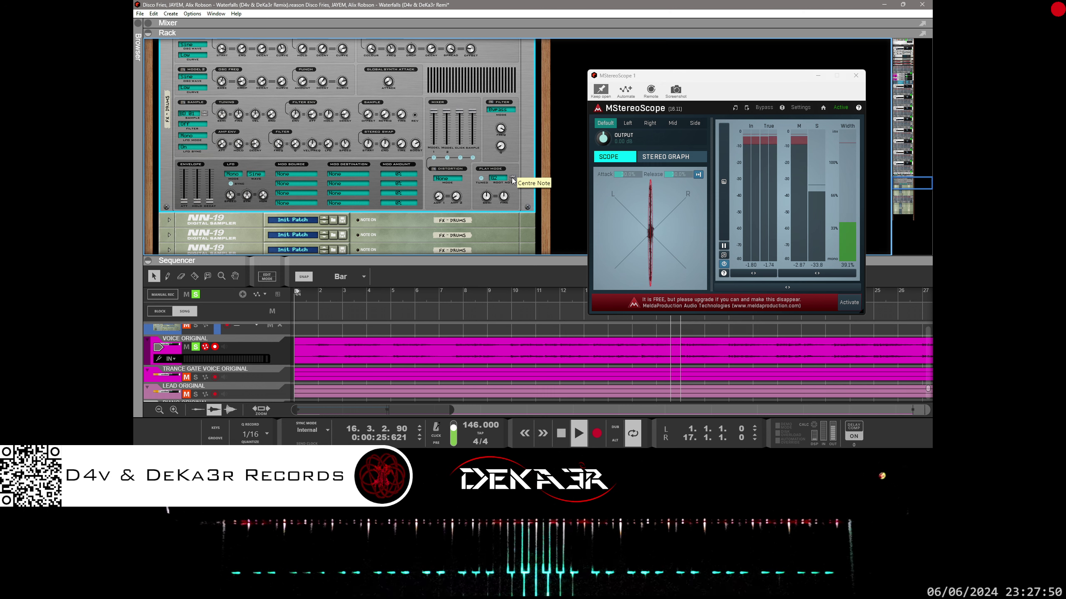
# Move the start of the playback loop from bar 1 to bar 2 in the sequencer
pyautogui.press('Home')
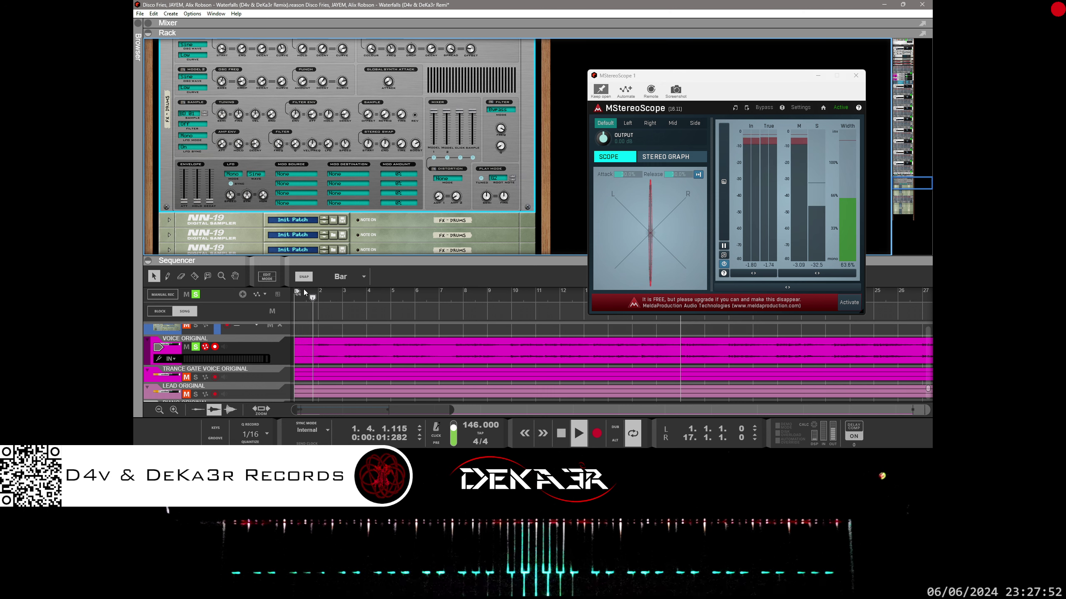
pyautogui.moveTo(299, 294); pyautogui.dragTo(313, 290)
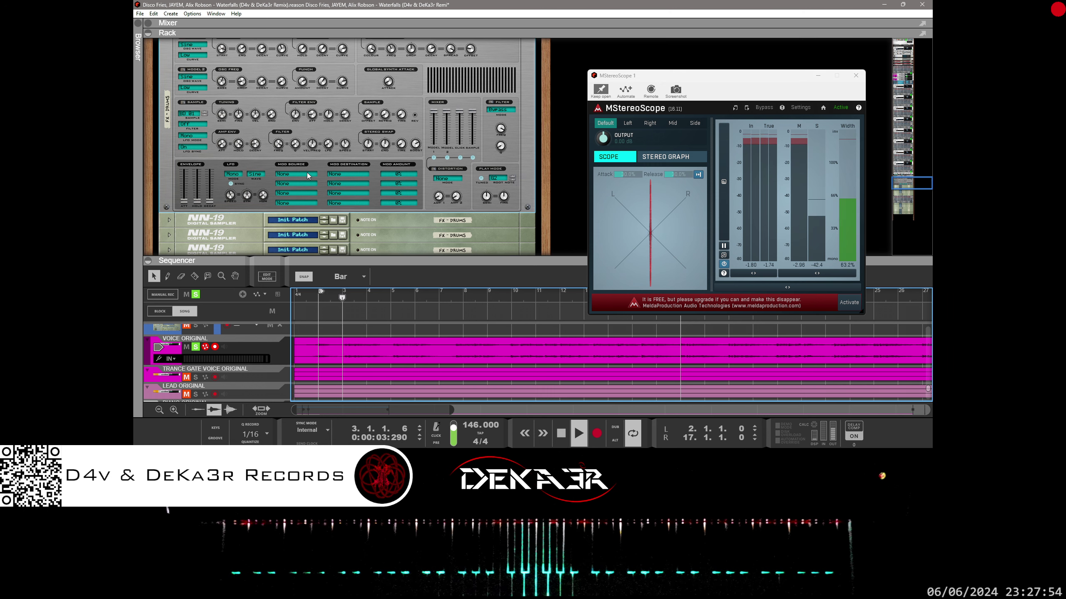
# Adjust the drum synth's Model 1 frequency end and fine-tune its frequency decay by ear between about 53 and 68 ms
pyautogui.scroll(3, 309, 177)
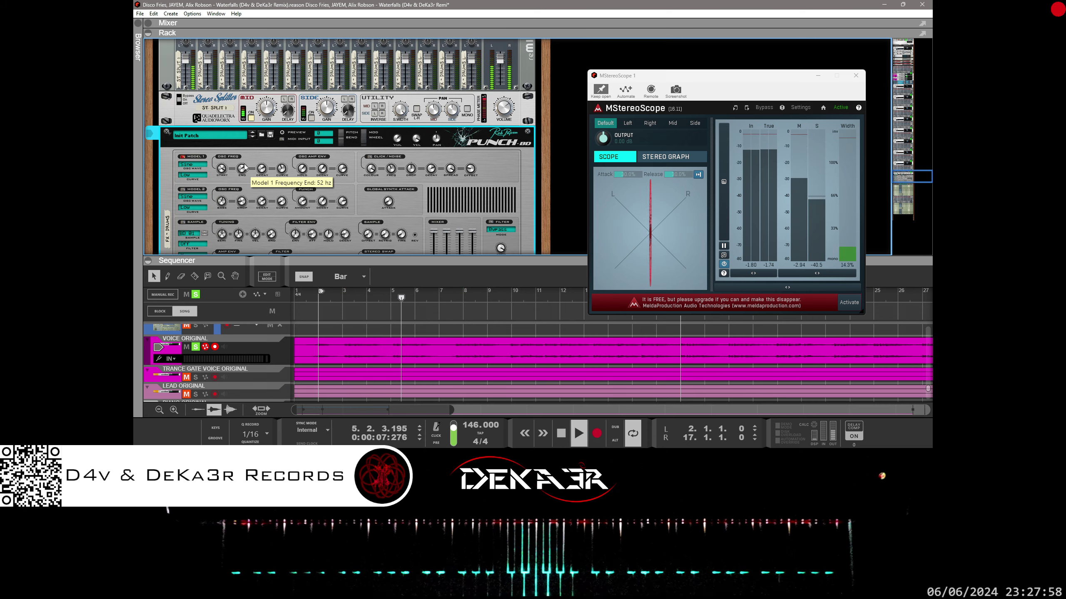
pyautogui.moveTo(246, 167)
pyautogui.mouseDown()
pyautogui.moveTo(252, 154)
pyautogui.moveTo(244, 190)
pyautogui.moveTo(250, 169)
pyautogui.mouseUp()
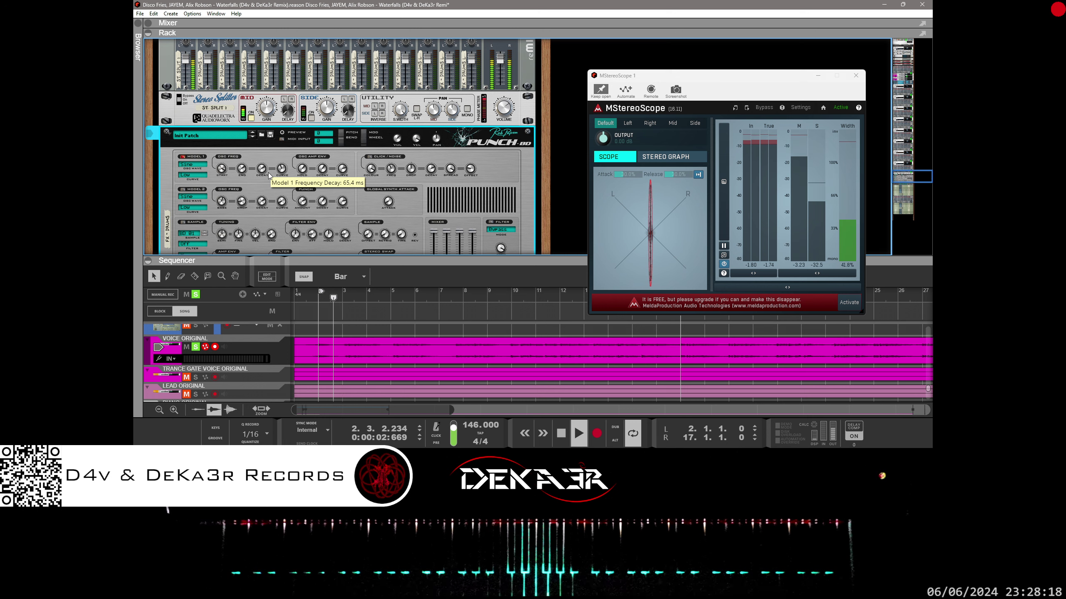
pyautogui.moveTo(269, 176)
pyautogui.mouseDown()
pyautogui.moveTo(267, 191)
pyautogui.moveTo(269, 177)
pyautogui.mouseUp()
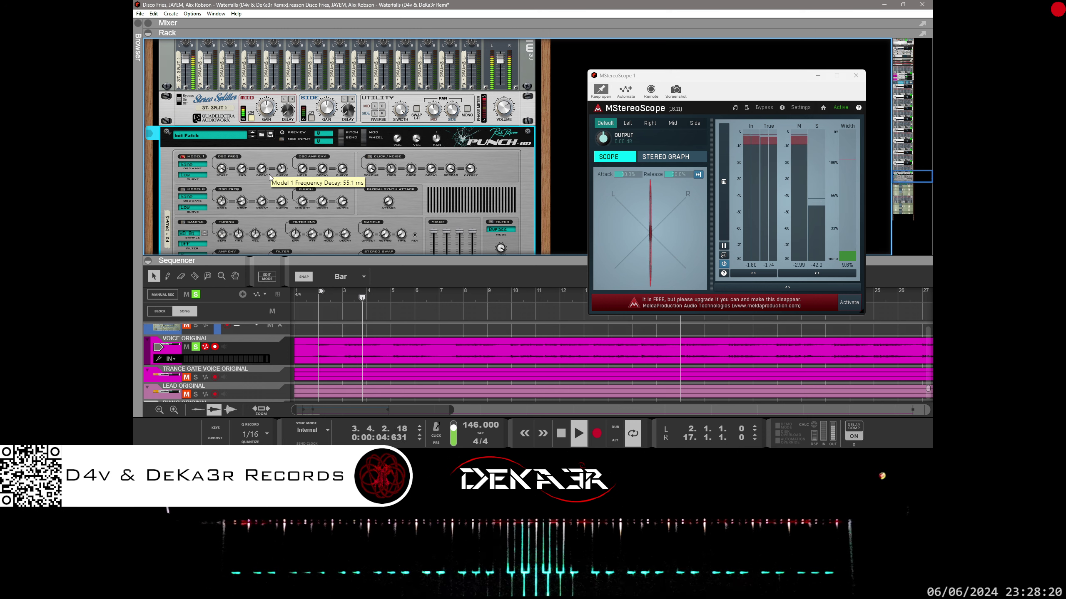
pyautogui.scroll(5, 269, 174)
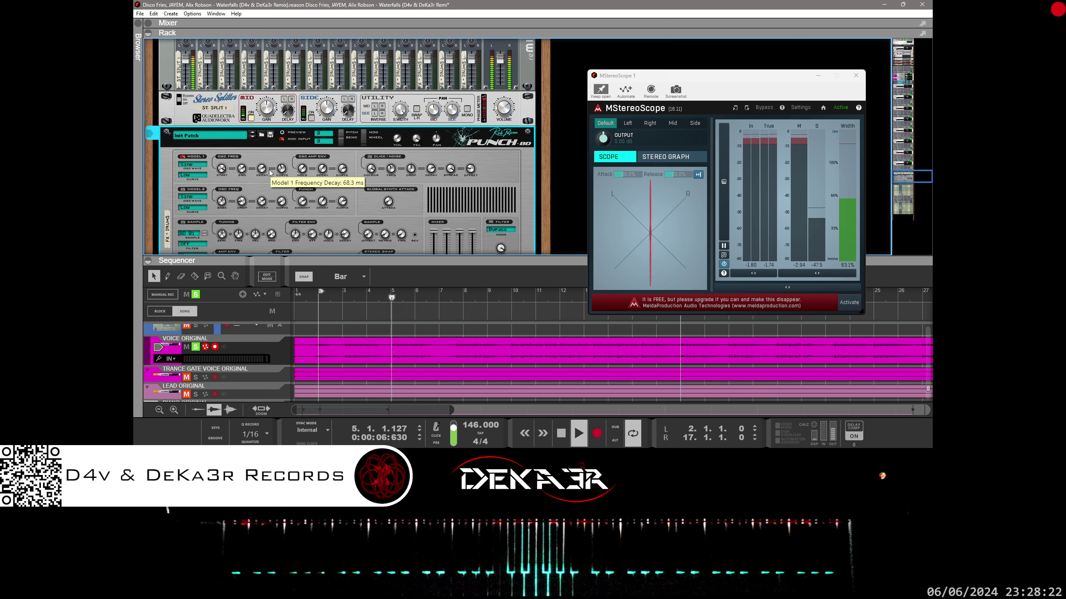
pyautogui.scroll(-2, 270, 173)
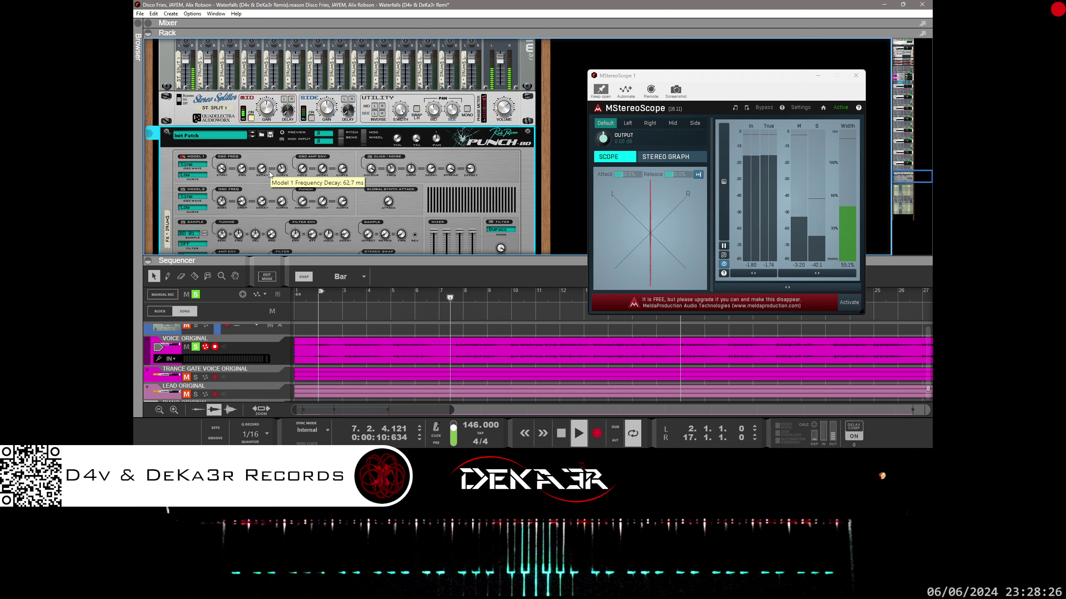
pyautogui.scroll(1, 269, 174)
pyautogui.scroll(-3, 269, 172)
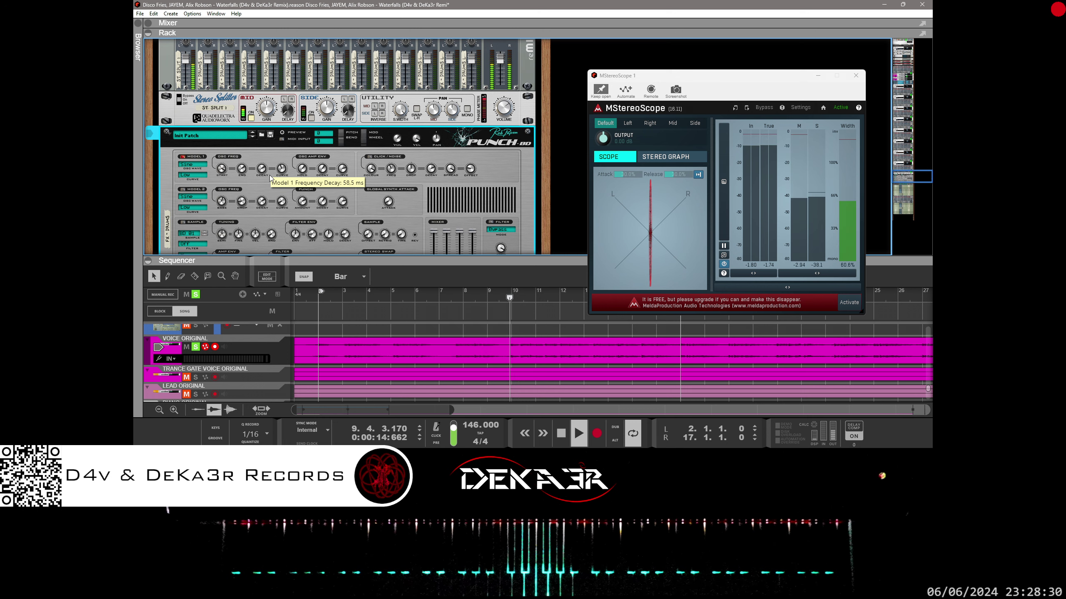
pyautogui.scroll(2, 269, 172)
pyautogui.scroll(-8, 269, 171)
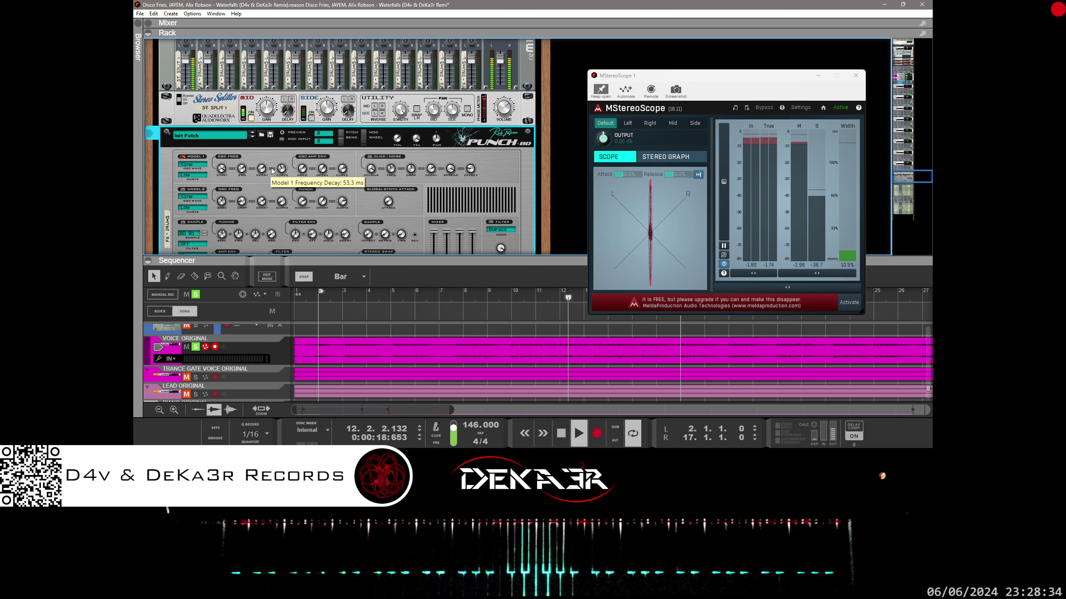
pyautogui.moveTo(270, 172); pyautogui.dragTo(267, 147)
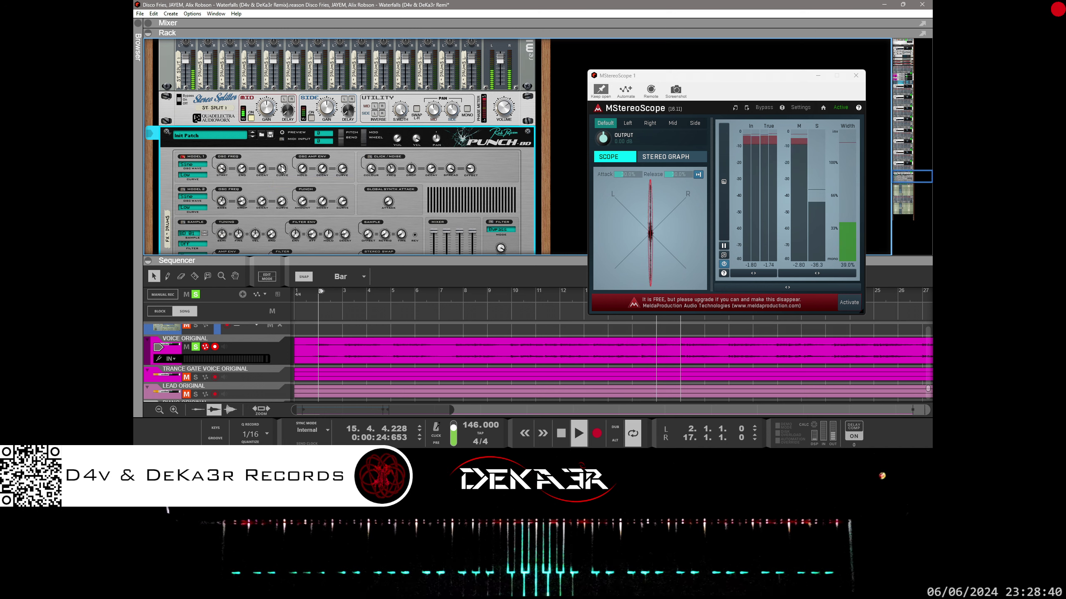
# Adjust the Model 1 frequency curve on the drum synth while the loop plays
pyautogui.scroll(-4, 280, 167)
pyautogui.scroll(6, 281, 166)
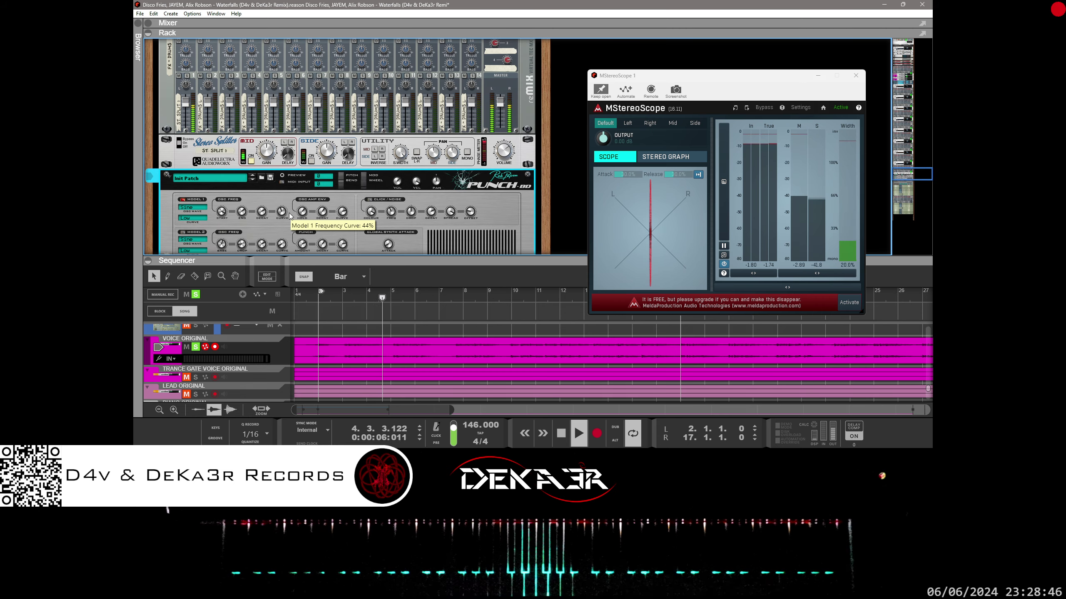
pyautogui.moveTo(289, 209); pyautogui.dragTo(285, 212)
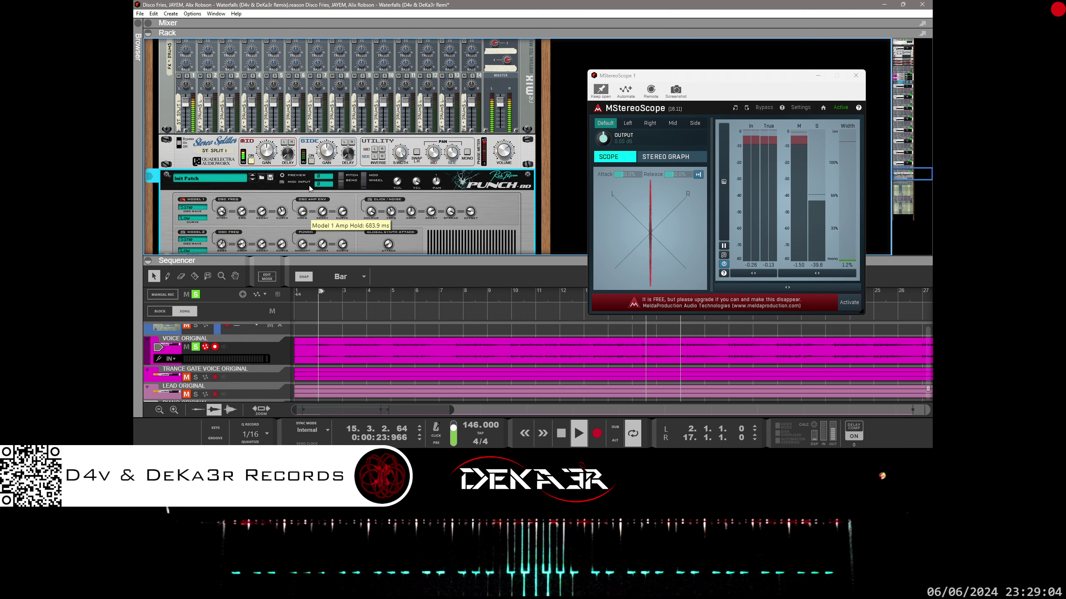
# Shape Model 1's amp envelope with a hold of about 74 ms, and adjust its decay and curve by ear
pyautogui.moveTo(312, 199); pyautogui.dragTo(310, 231)
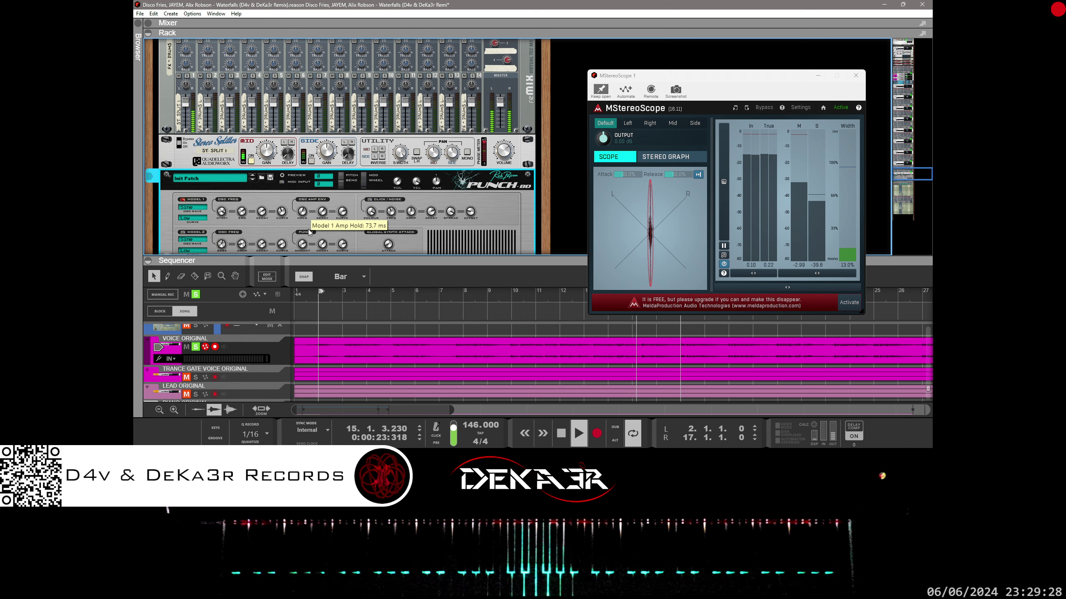
pyautogui.moveTo(310, 232)
pyautogui.mouseDown()
pyautogui.moveTo(321, 231)
pyautogui.moveTo(323, 246)
pyautogui.mouseUp()
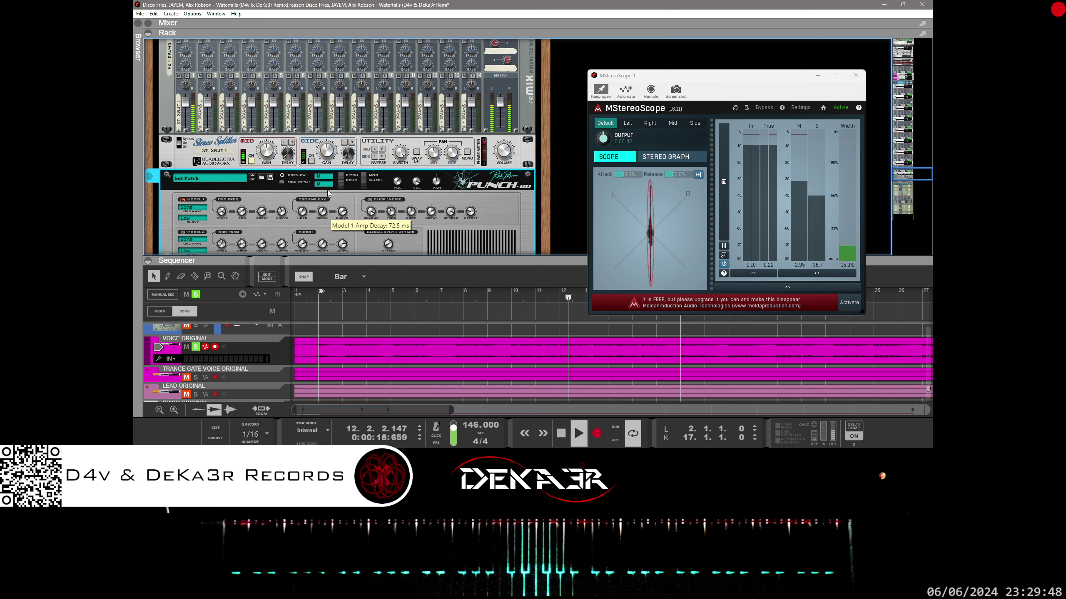
pyautogui.moveTo(327, 189)
pyautogui.mouseDown()
pyautogui.moveTo(327, 138)
pyautogui.moveTo(336, 175)
pyautogui.mouseUp()
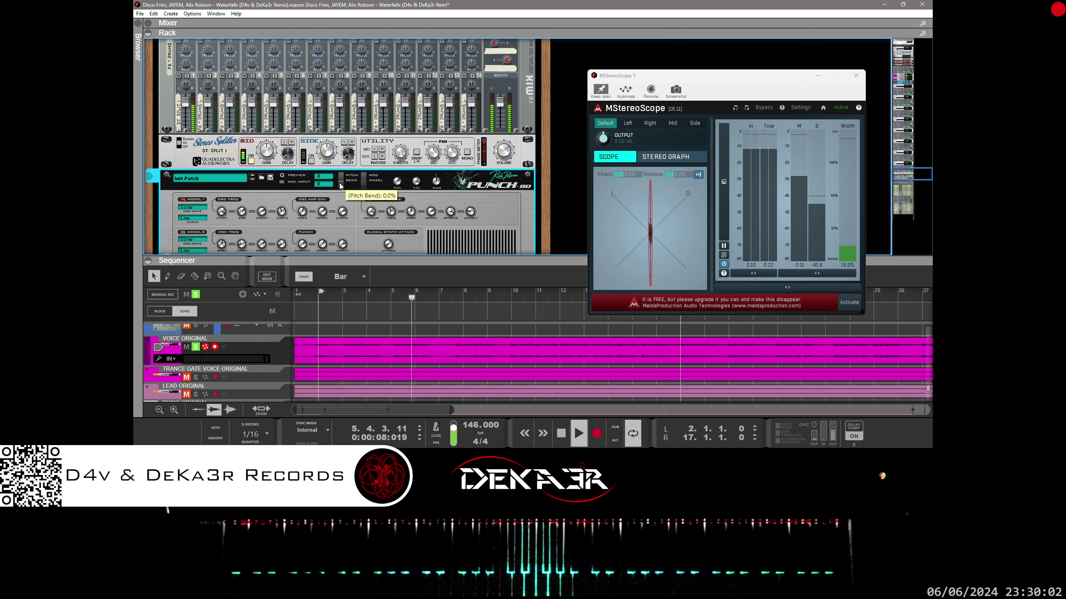
pyautogui.moveTo(341, 227); pyautogui.dragTo(348, 200)
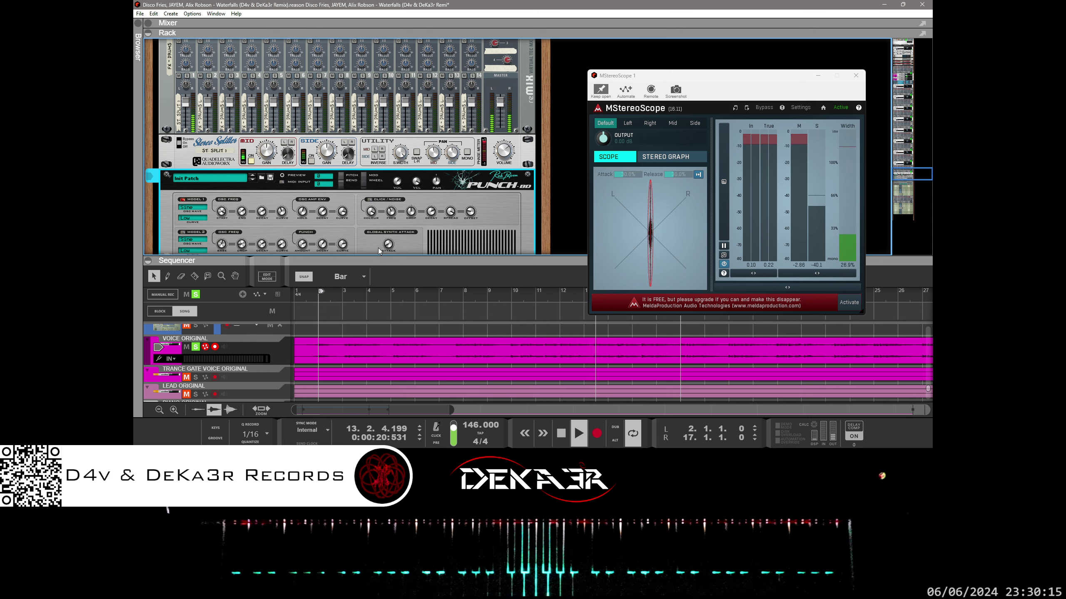
# Enable the drum synth's click/noise section and, with the rack maximised, set its click decay to about 79 ms
pyautogui.click(371, 200)
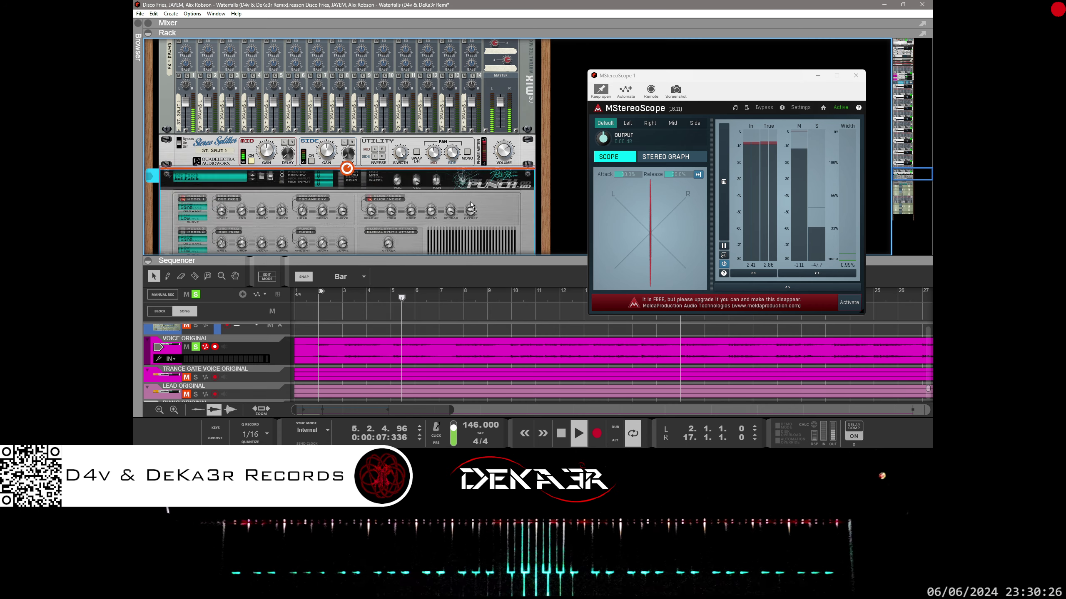
pyautogui.scroll(-5, 471, 212)
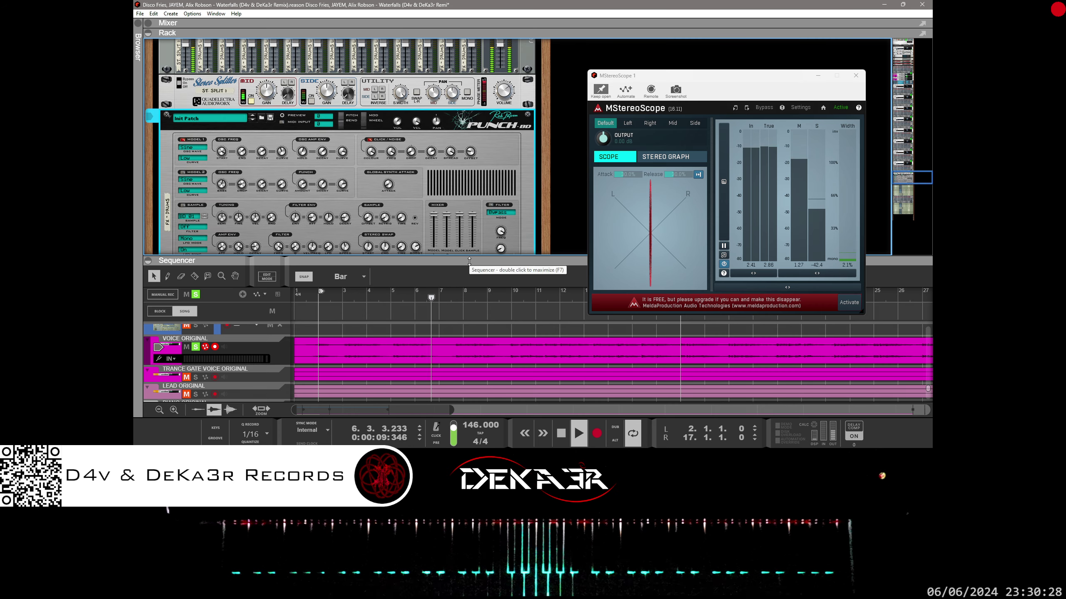
pyautogui.press('F7')
pyautogui.scroll(3, 479, 251)
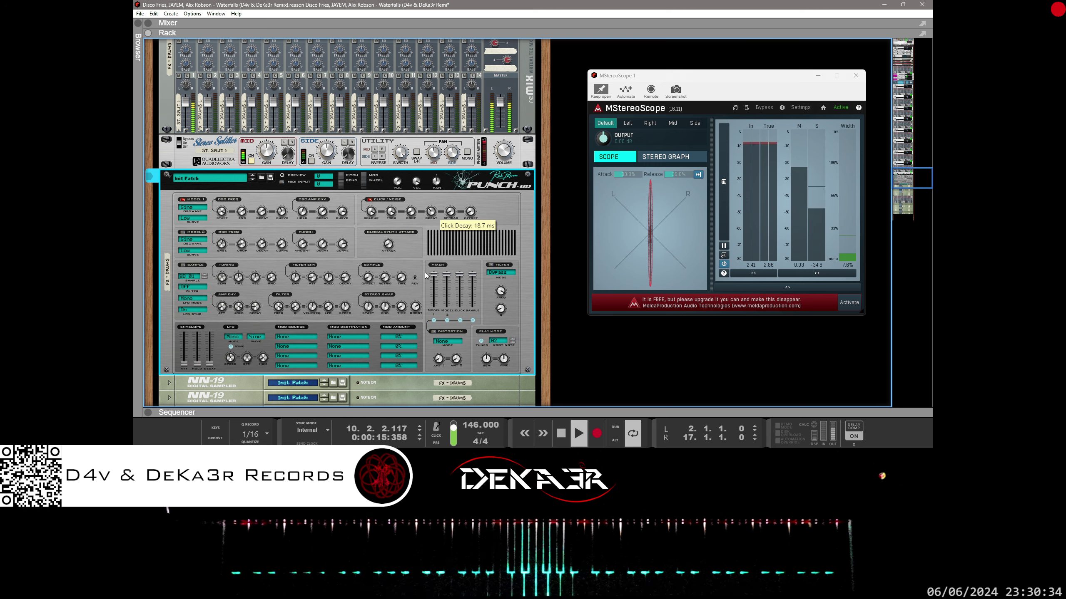
pyautogui.moveTo(425, 261); pyautogui.dragTo(415, 235)
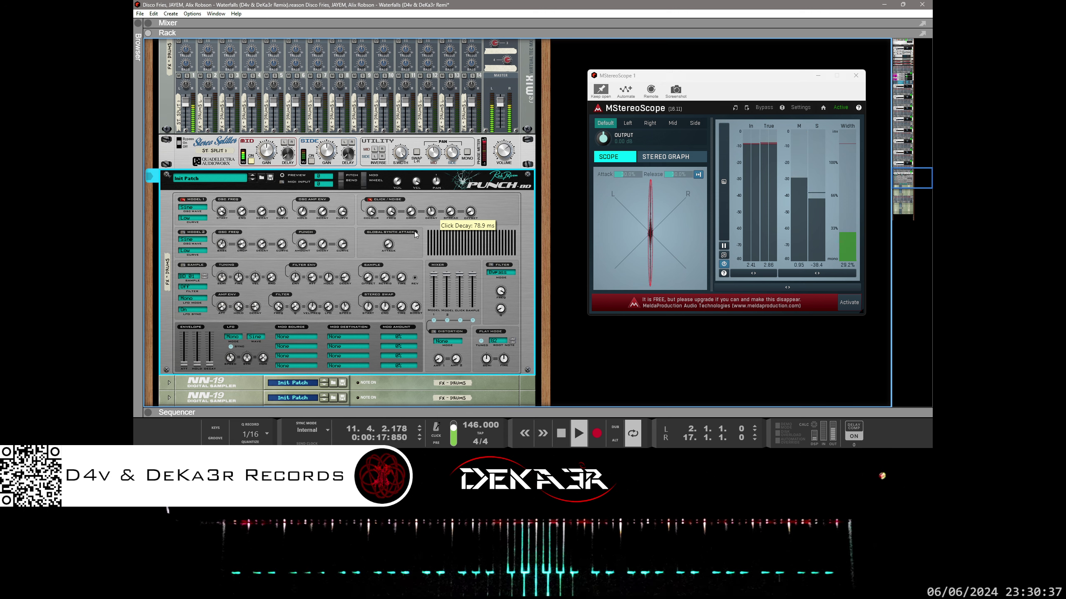
# Audition the drum synth with Model 2 enabled and set Model 2's curve to High
pyautogui.click(181, 231)
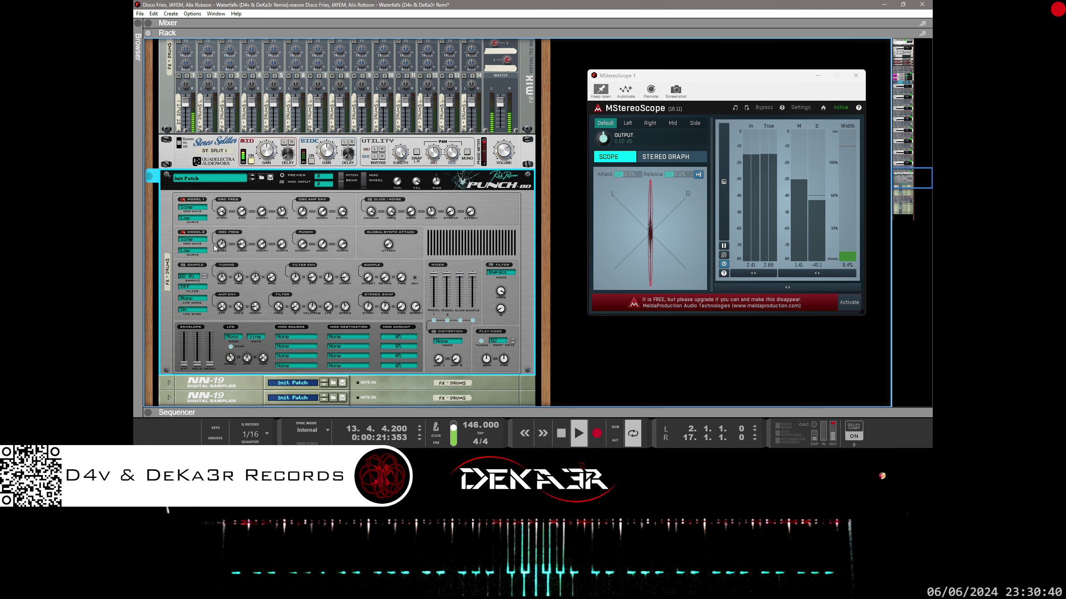
pyautogui.click(192, 250)
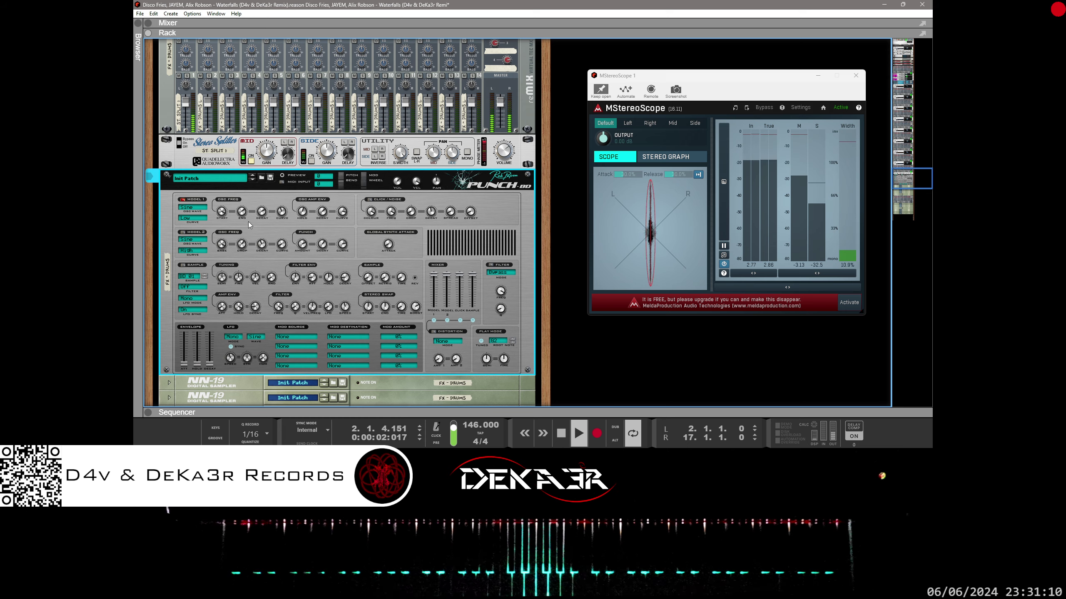
# Look over the rack devices from the drum synth up to the master section and back
pyautogui.scroll(5, 292, 222)
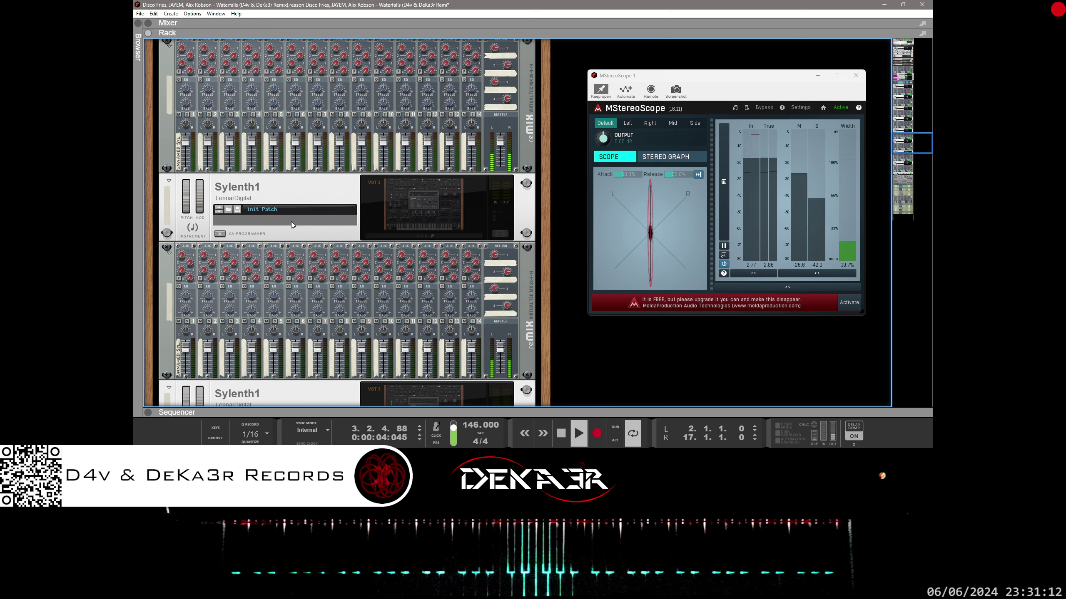
pyautogui.scroll(10, 291, 222)
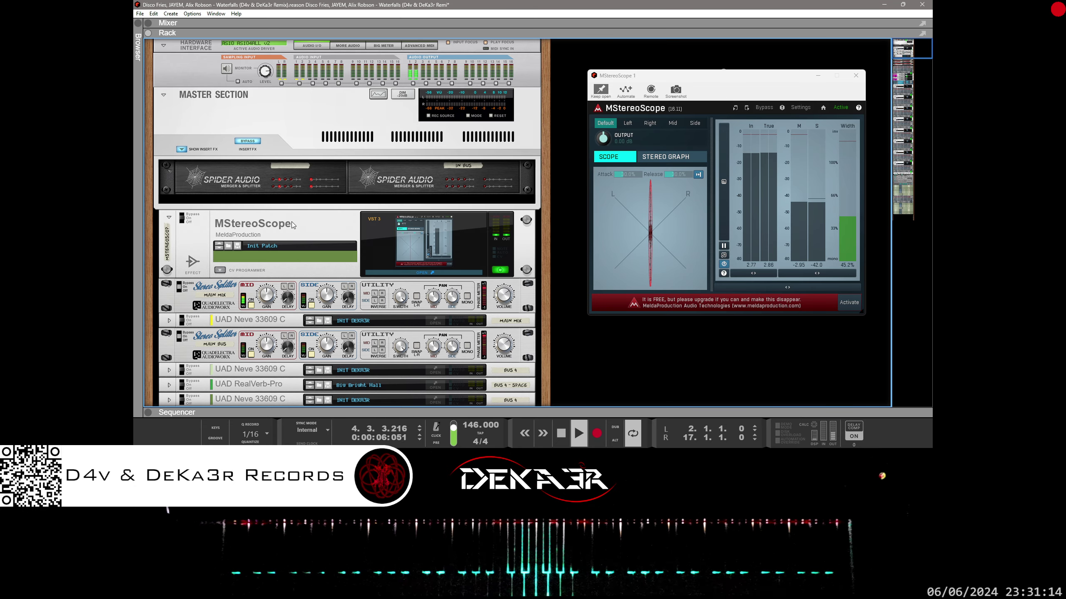
pyautogui.scroll(-8, 291, 221)
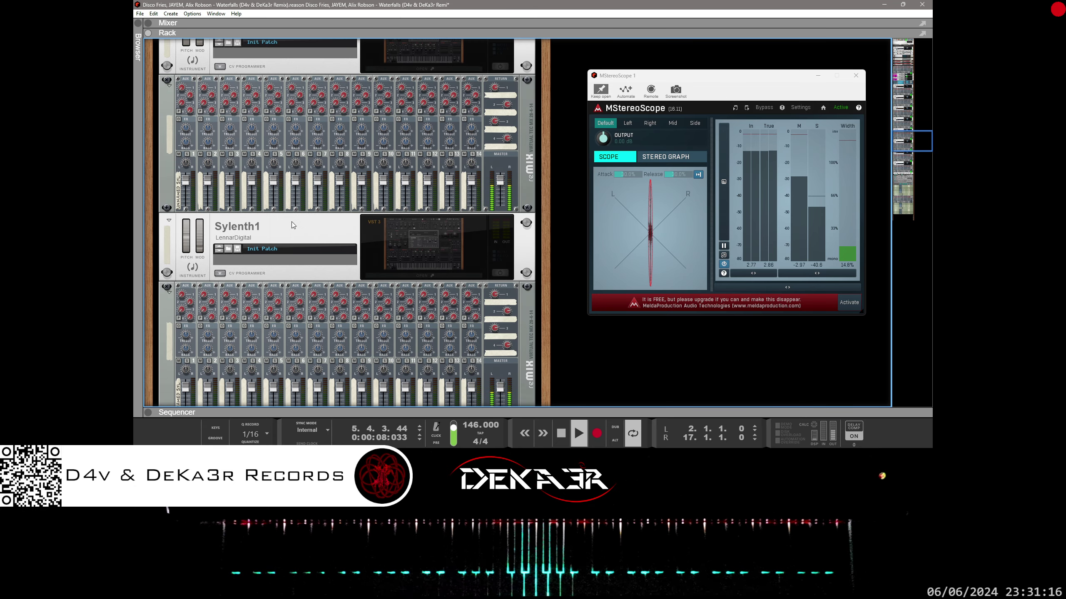
pyautogui.scroll(-4, 291, 221)
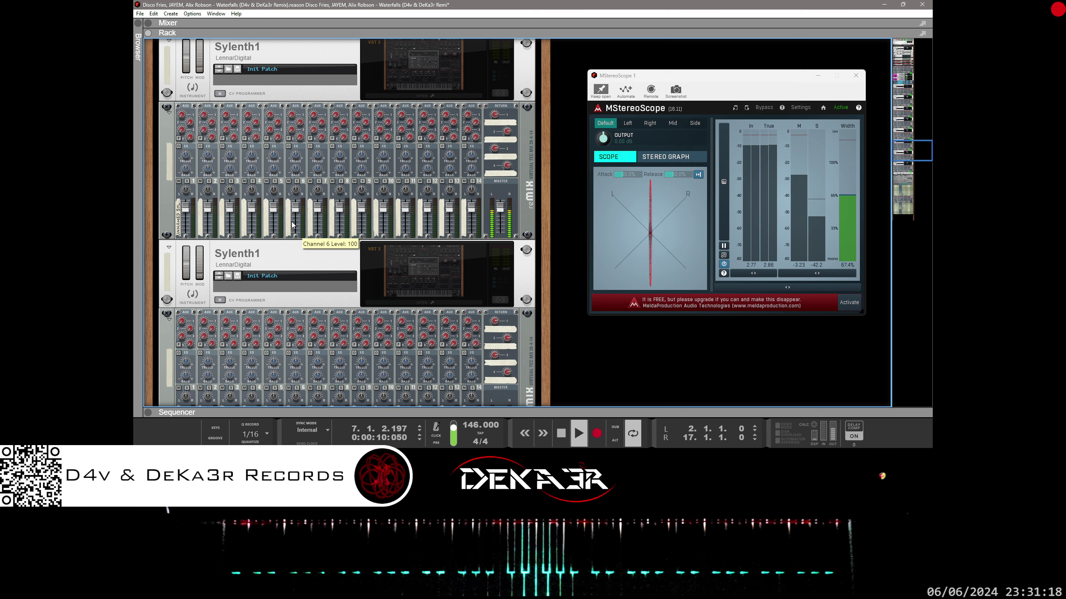
pyautogui.scroll(-6, 292, 224)
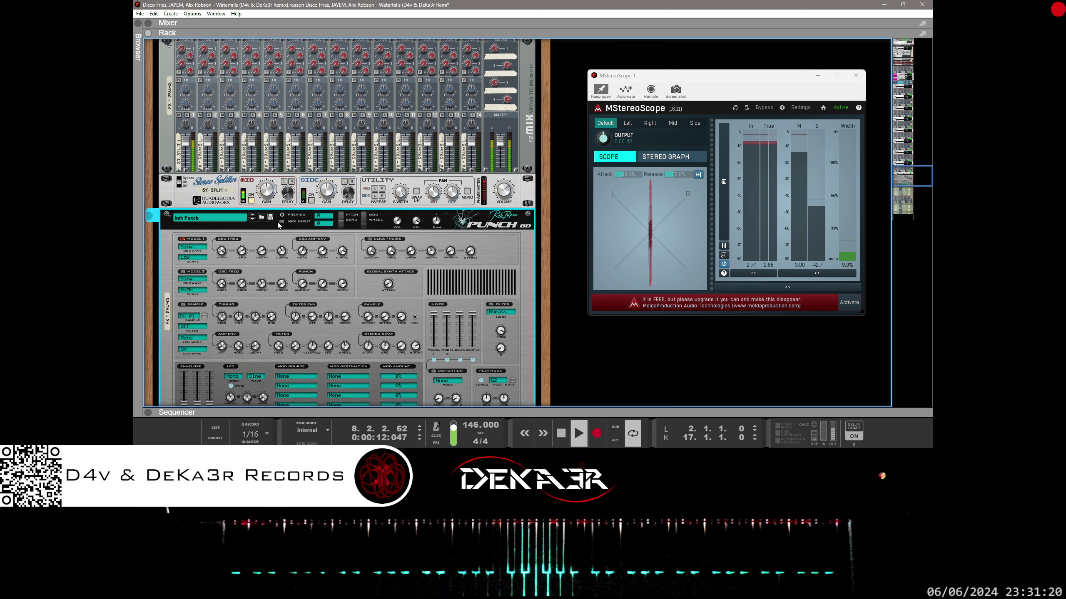
pyautogui.scroll(-2, 259, 219)
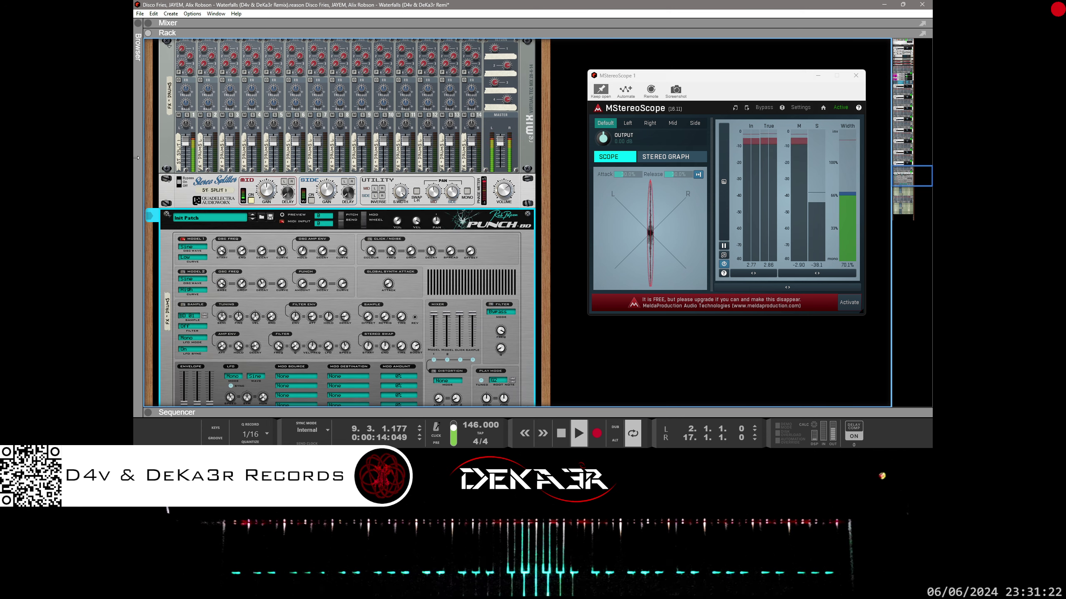
# Show the browser's effects list and move the MStereoScope window off the rack
pyautogui.click(137, 158)
pyautogui.scroll(-5, 299, 231)
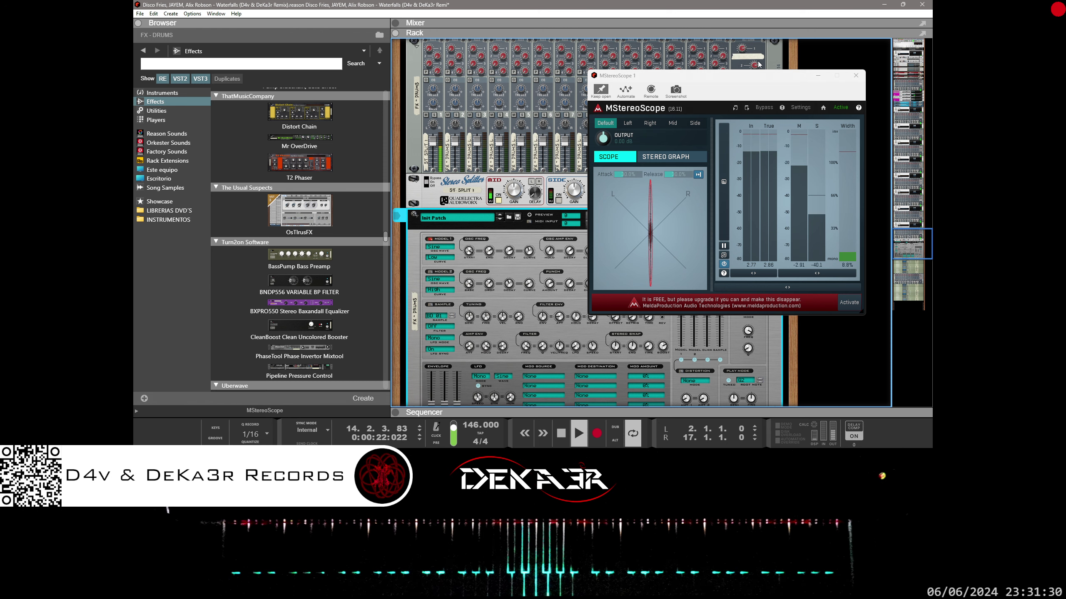
pyautogui.moveTo(738, 78); pyautogui.dragTo(136, 0)
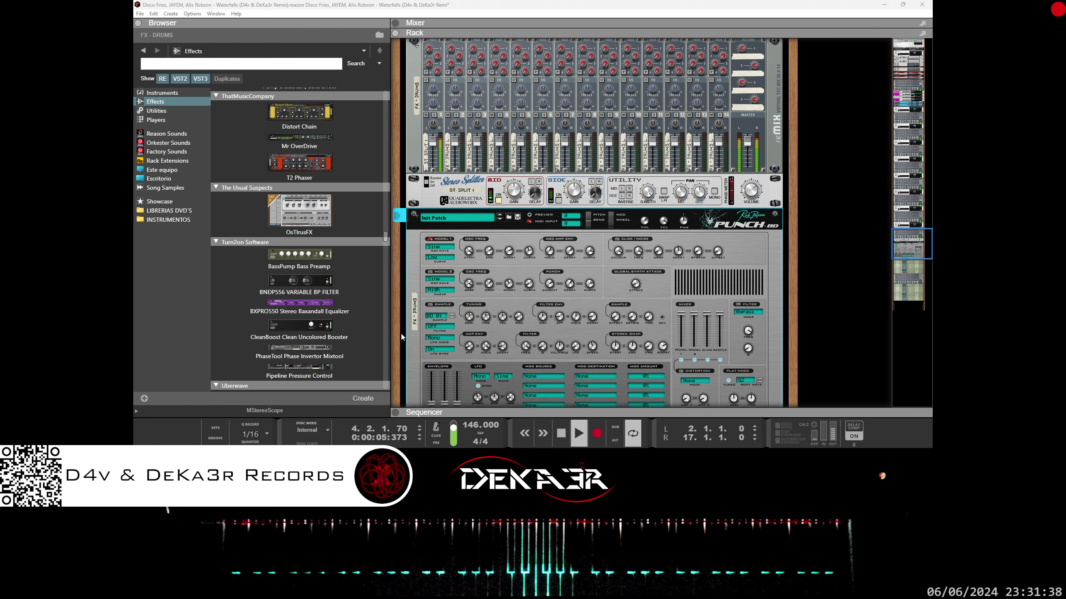
# Find the UAD Neve 33609 C(m) among the effects and insert it between the Stereo Splitter and the drum synth
pyautogui.scroll(3, 291, 289)
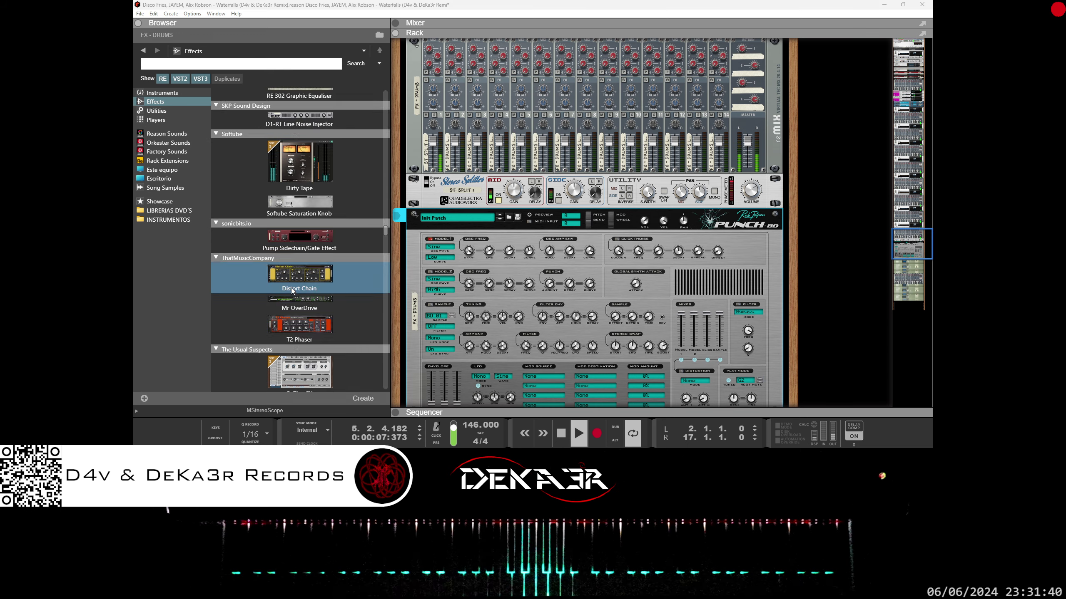
pyautogui.scroll(-10, 291, 288)
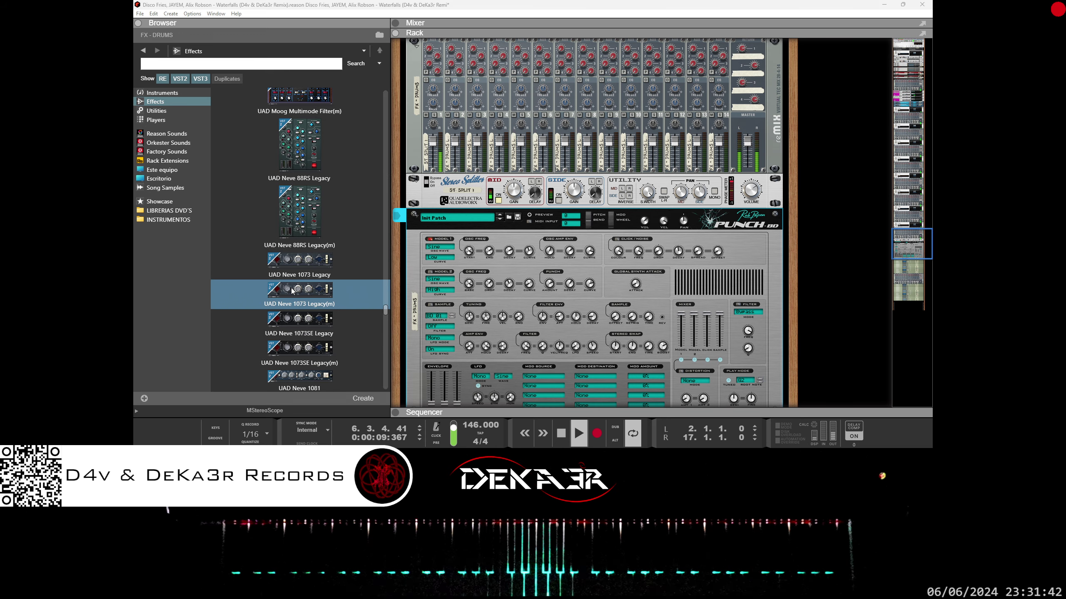
pyautogui.scroll(-10, 293, 291)
pyautogui.scroll(5, 288, 294)
pyautogui.moveTo(300, 245); pyautogui.dragTo(476, 221)
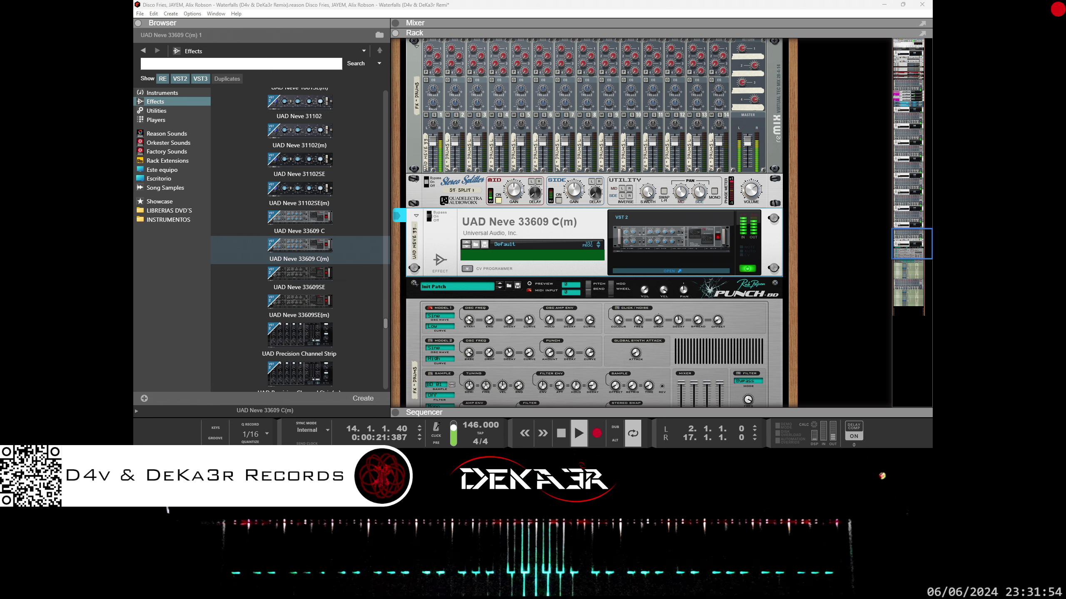
# Reposition the Neve 33609 C(m) window, adjust its first compressor's ratio and recovery by ear, and close the window
pyautogui.moveTo(461, 19); pyautogui.dragTo(368, 213)
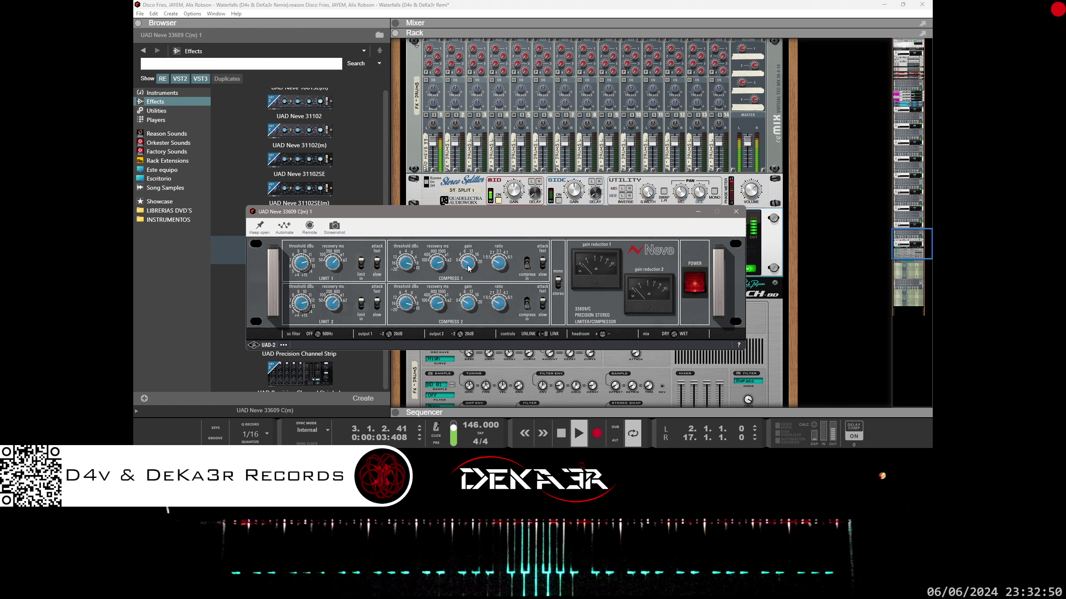
pyautogui.moveTo(499, 262)
pyautogui.mouseDown()
pyautogui.moveTo(503, 251)
pyautogui.moveTo(492, 264)
pyautogui.mouseUp()
pyautogui.moveTo(436, 268)
pyautogui.mouseDown()
pyautogui.moveTo(432, 290)
pyautogui.moveTo(431, 281)
pyautogui.mouseUp()
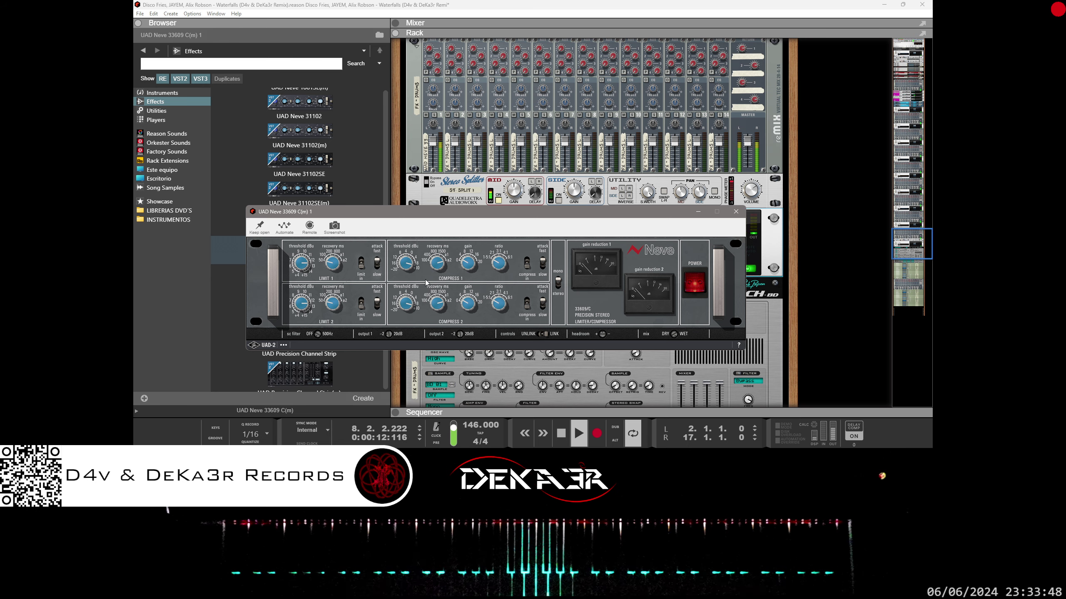
pyautogui.click(735, 212)
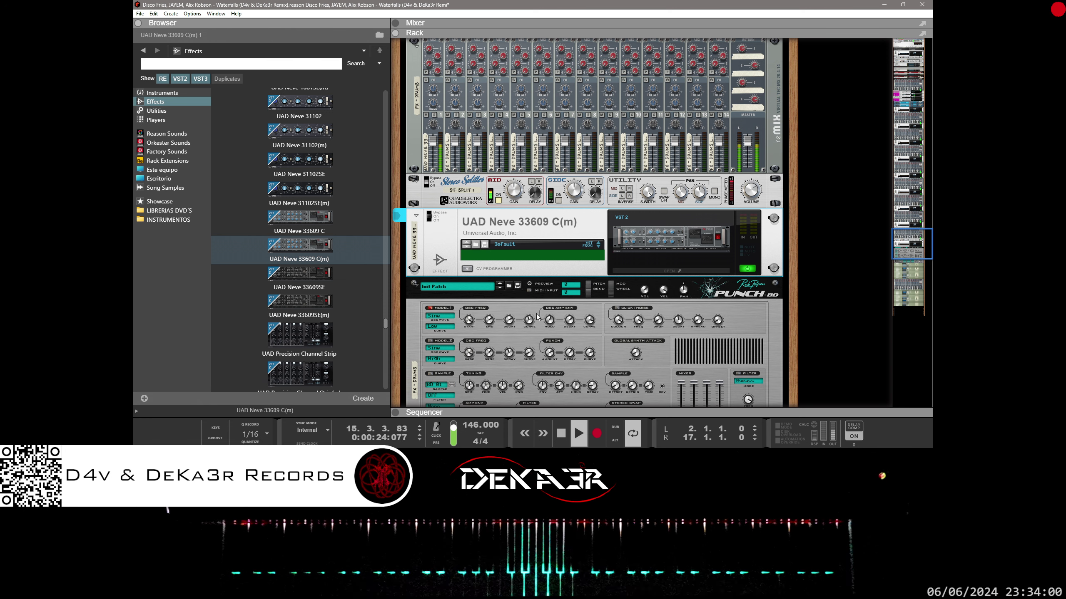
pyautogui.scroll(3, 534, 311)
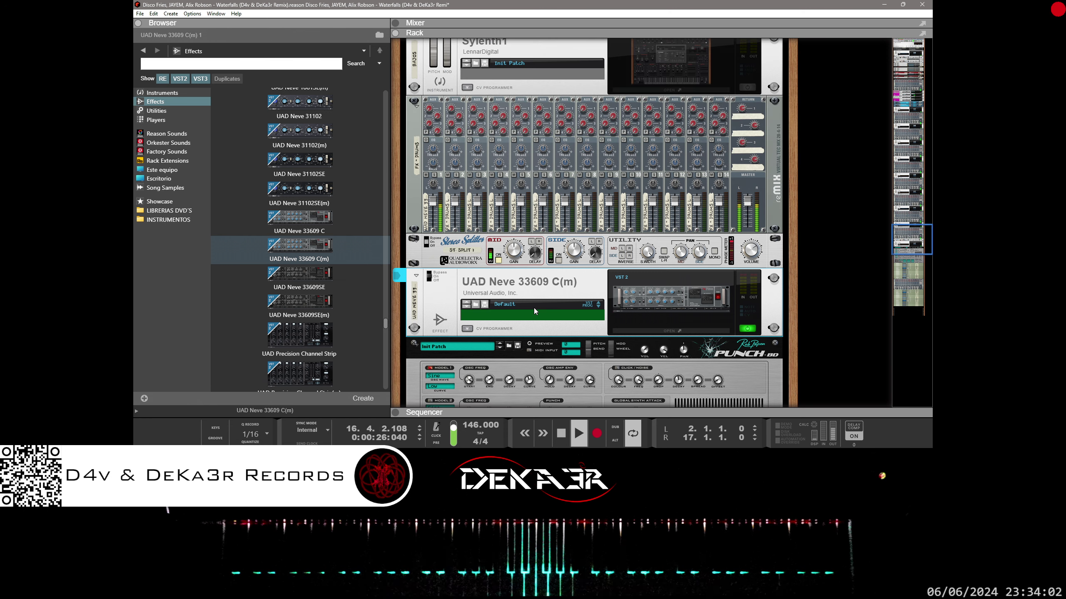
# Save the song with the new compressor in place
pyautogui.scroll(-6, 534, 310)
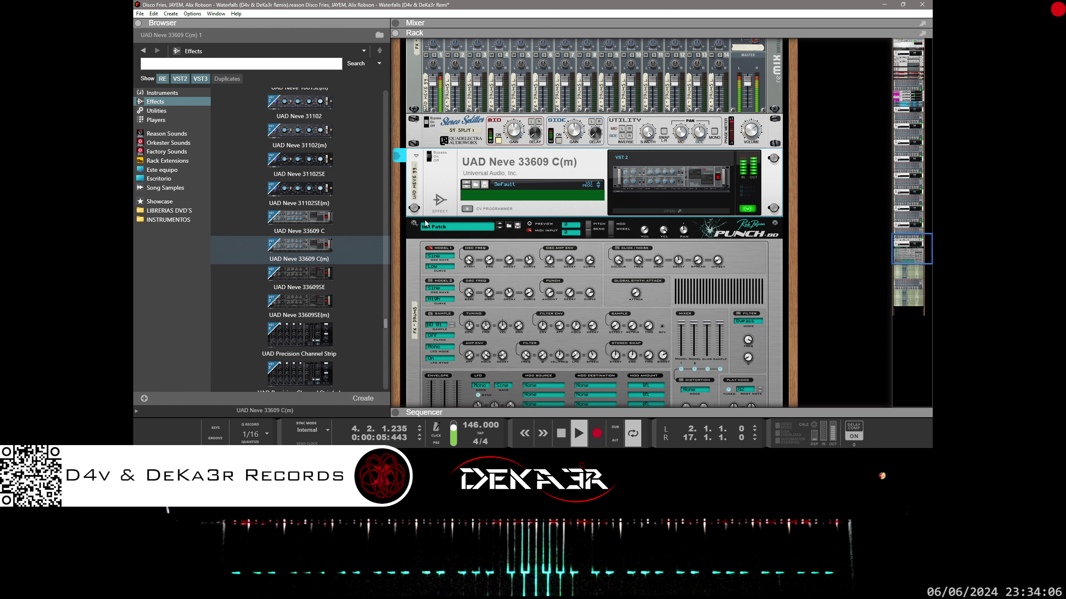
pyautogui.click(140, 14)
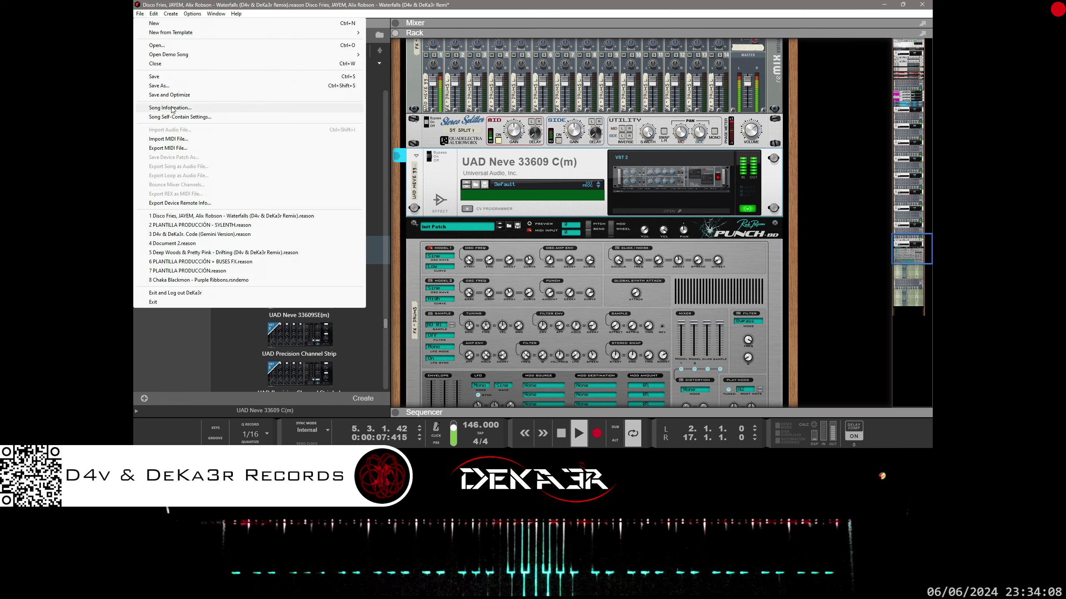
pyautogui.press('Escape')
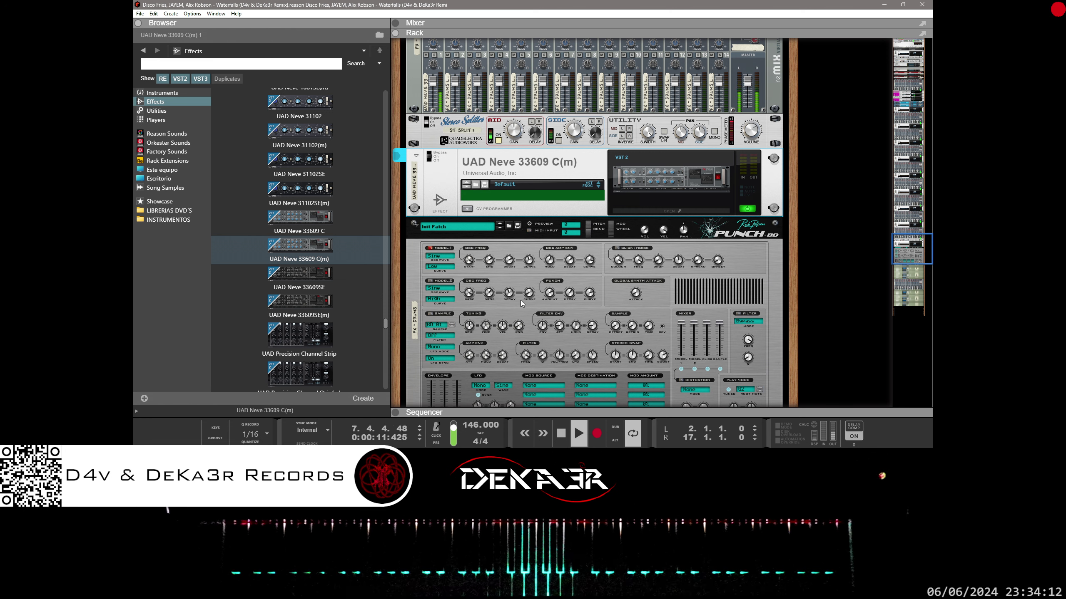
# Look over the sequencer tracks and the rack devices, from the Sylenth1 units down to the NN-19 samplers below the drum synth
pyautogui.scroll(3, 521, 300)
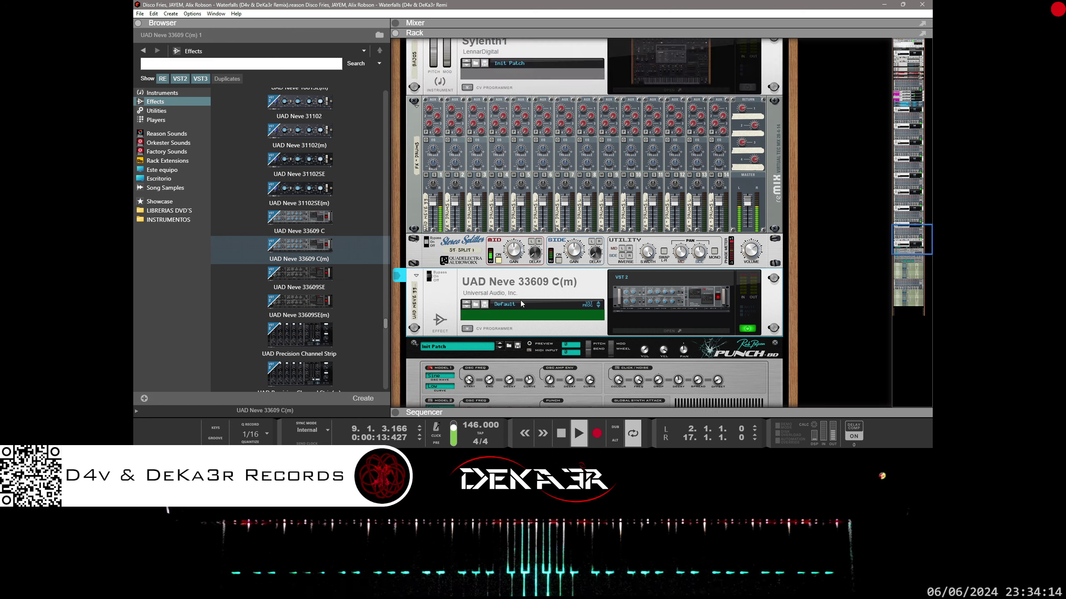
pyautogui.click(528, 413)
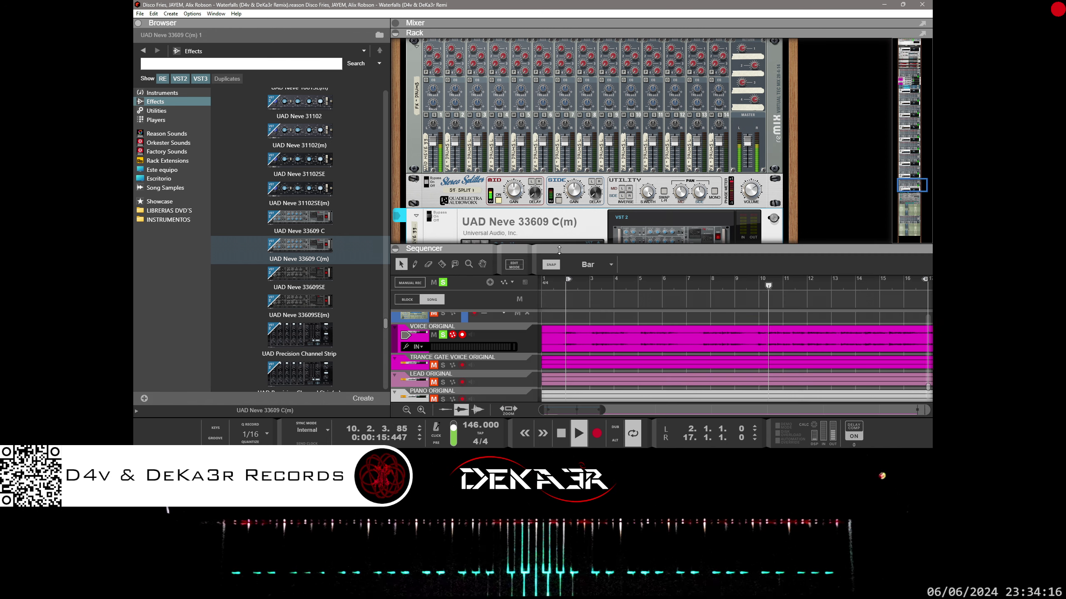
pyautogui.scroll(10, 616, 235)
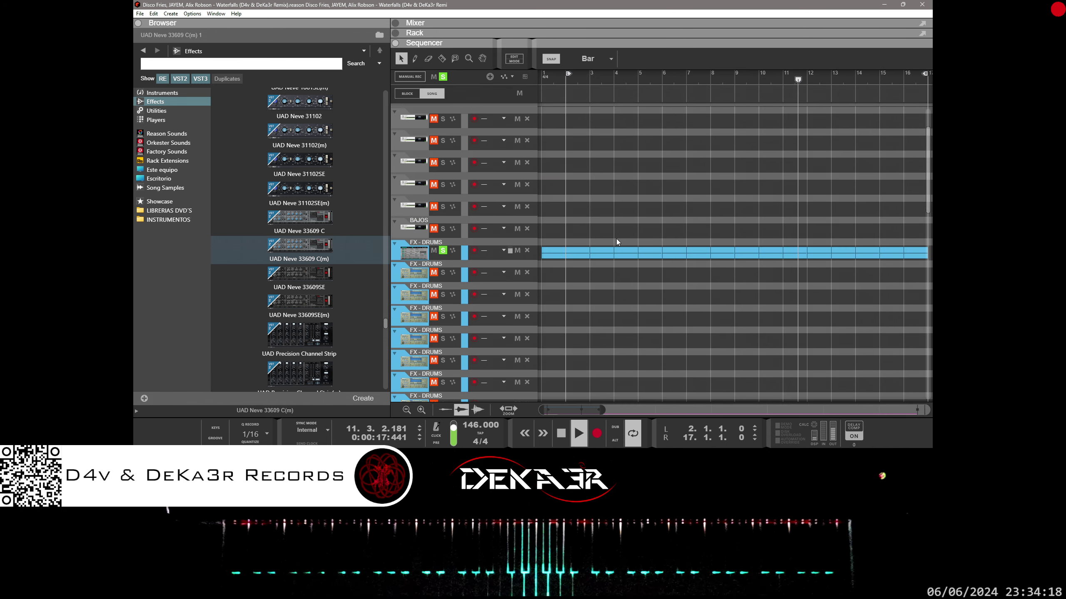
pyautogui.click(606, 33)
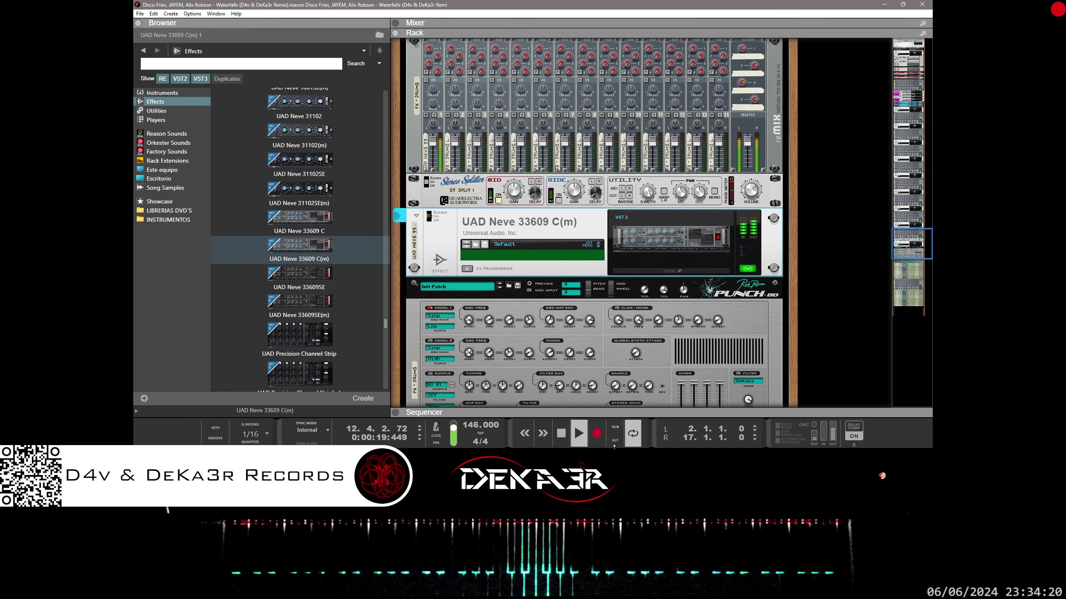
pyautogui.scroll(-3, 604, 336)
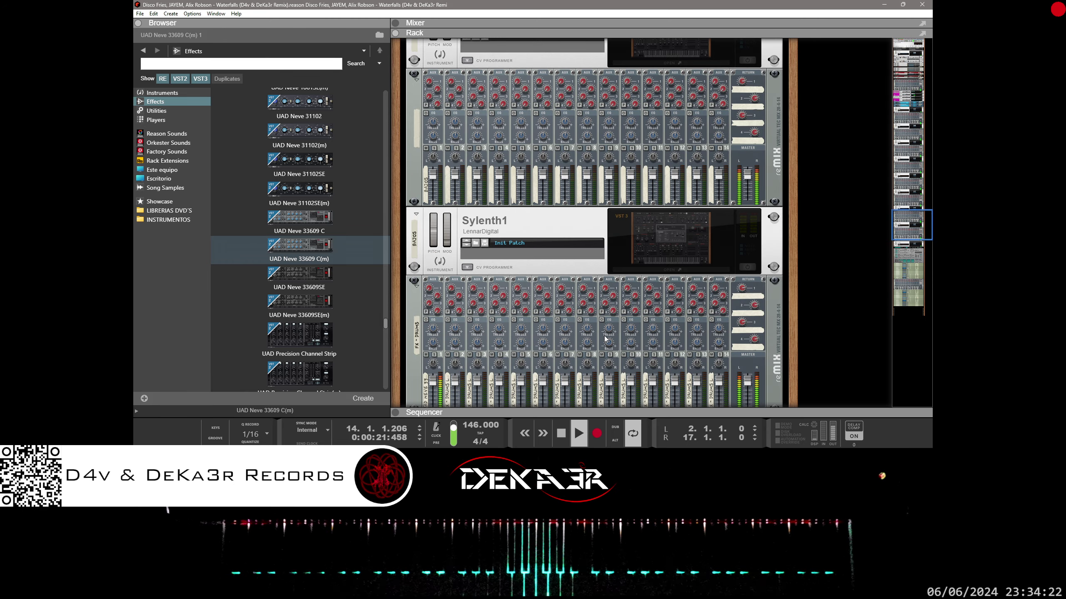
pyautogui.scroll(6, 604, 336)
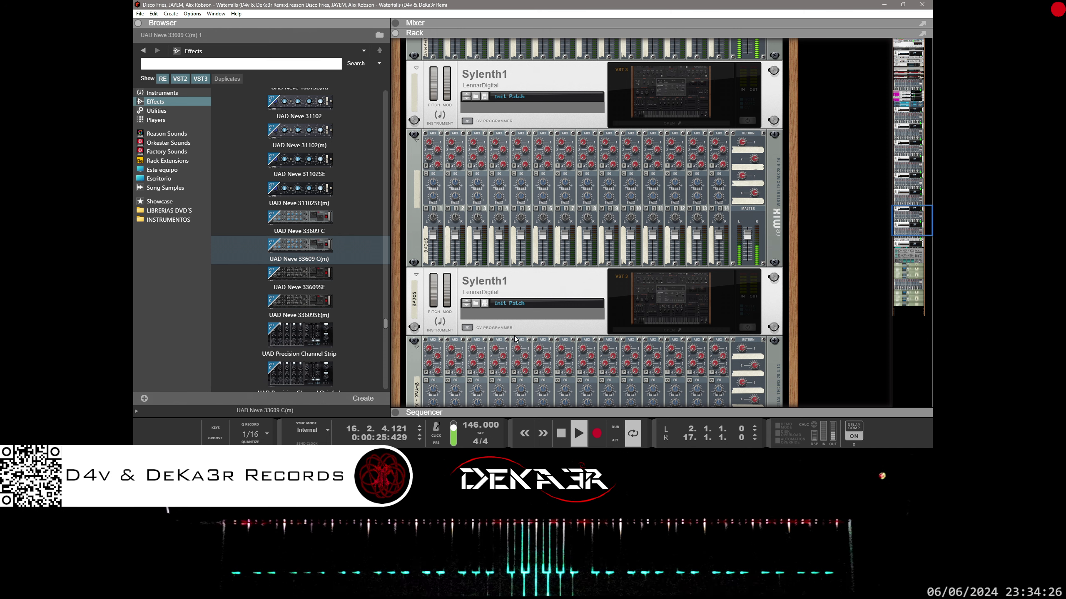
pyautogui.press('Return')
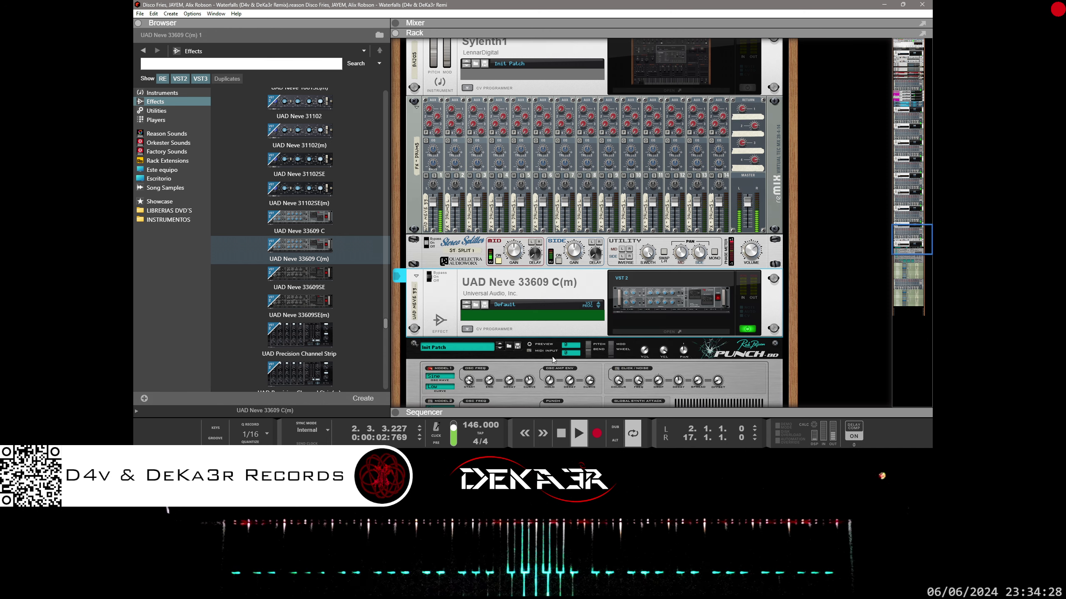
pyautogui.scroll(-2, 456, 336)
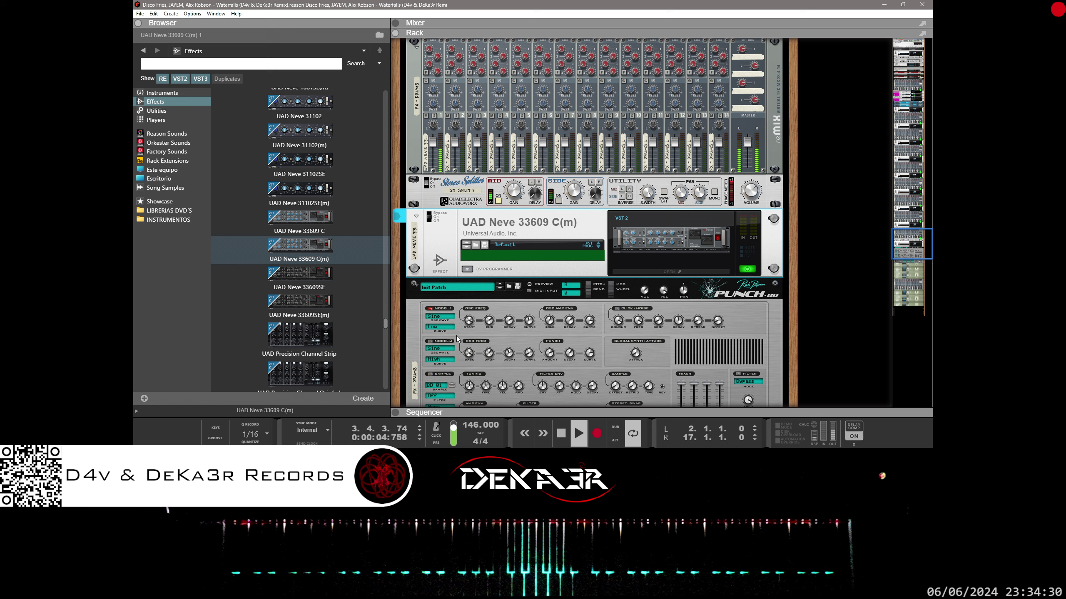
pyautogui.scroll(-10, 456, 336)
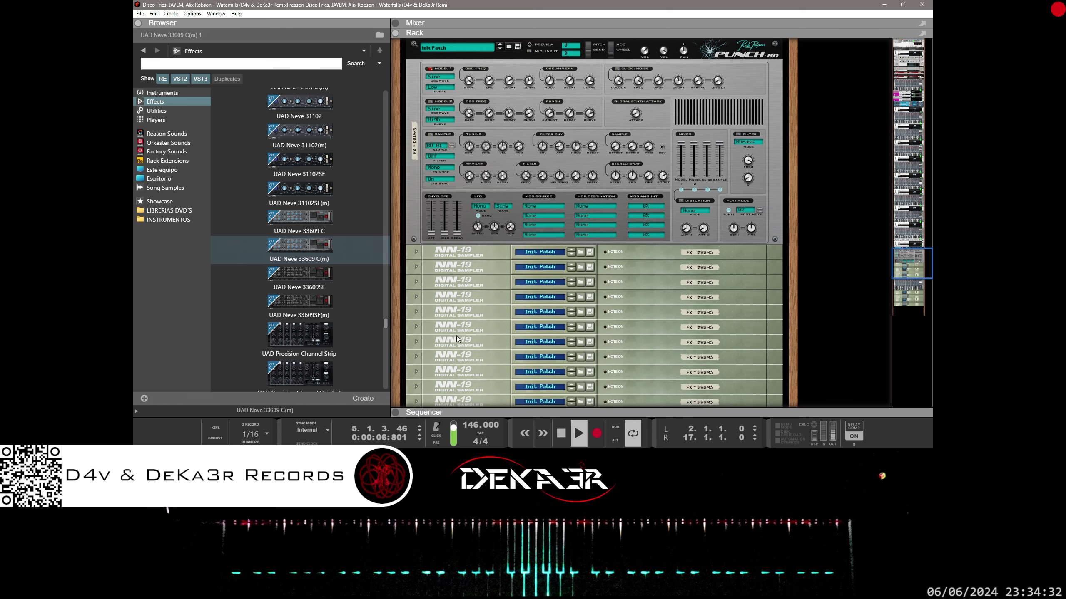
# Unfold the first NN-19 sampler below the drum synth and show the sequencer tracks together with the rack
pyautogui.click(416, 192)
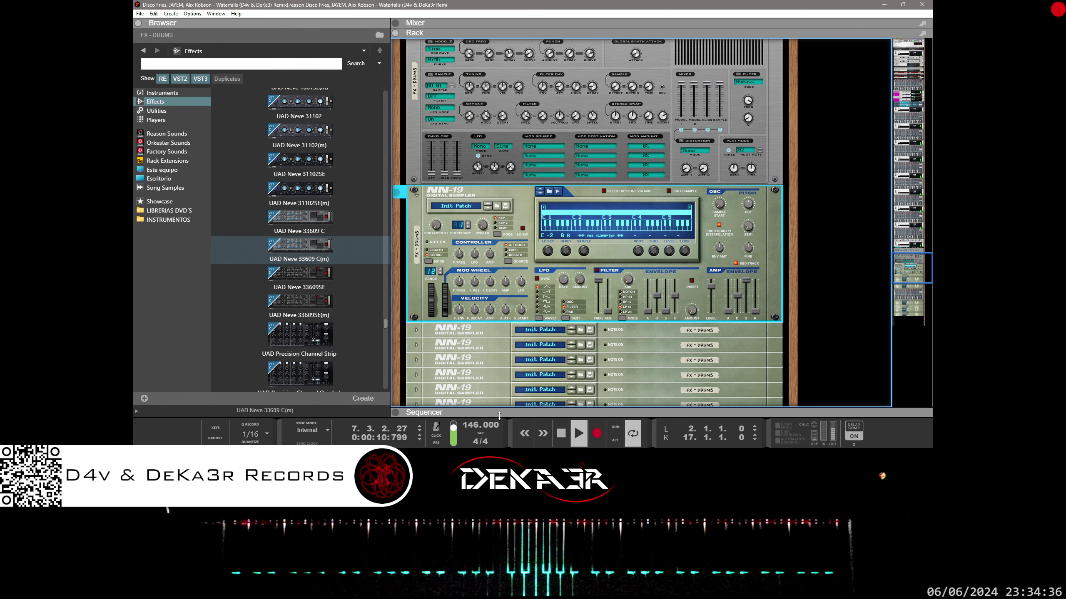
pyautogui.moveTo(499, 415); pyautogui.dragTo(499, 42)
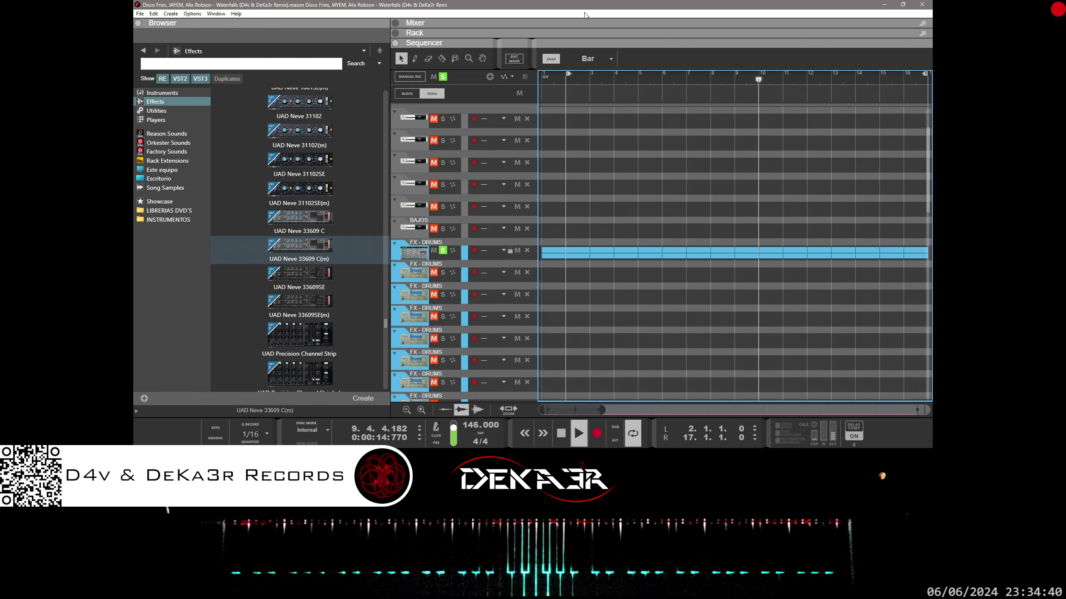
pyautogui.press('F6')
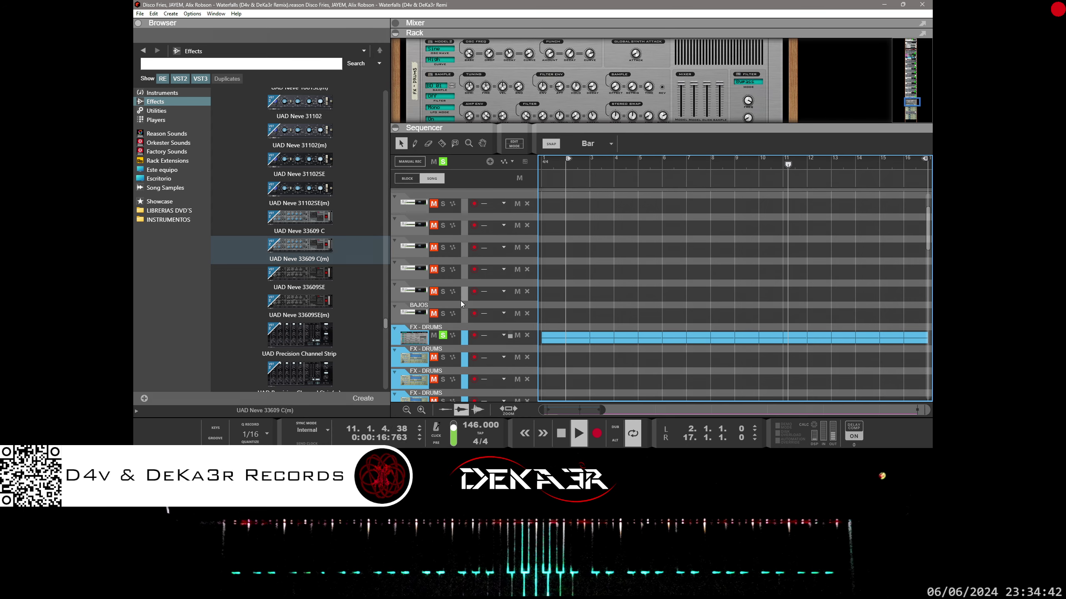
# Rename the drum synth's FX - DRUMS track to KICK and set its track color to Ochre
pyautogui.doubleClick(434, 328)
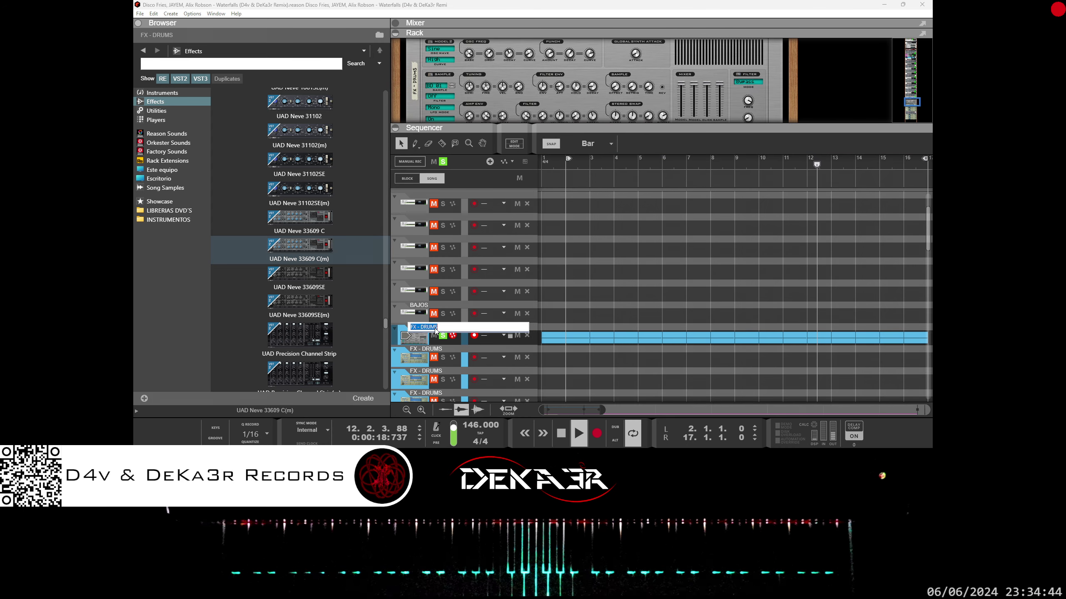
pyautogui.write('KICK')
pyautogui.press('Return')
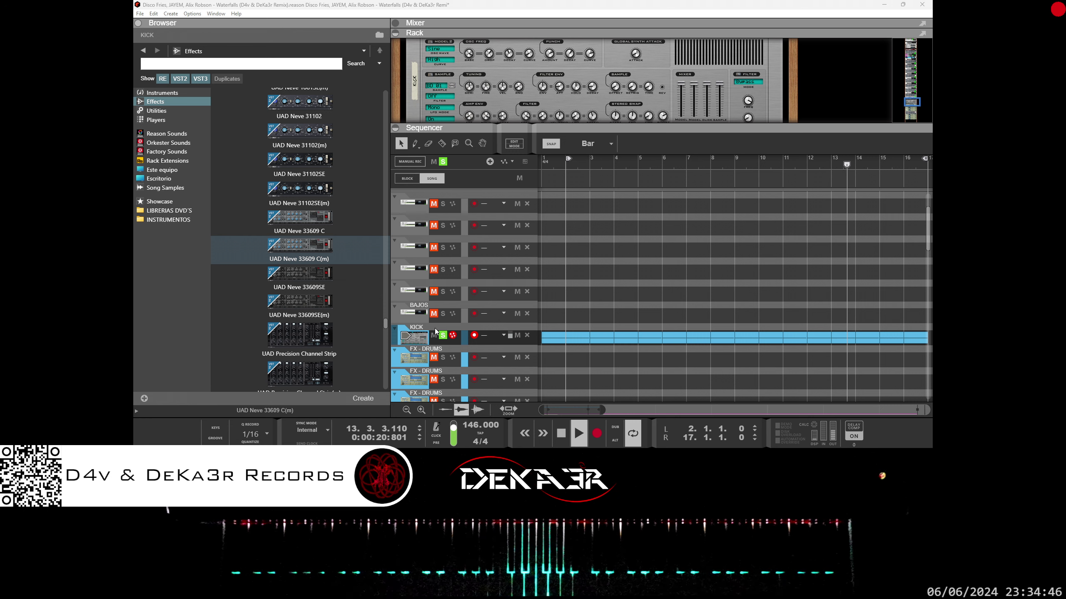
pyautogui.rightClick(396, 343)
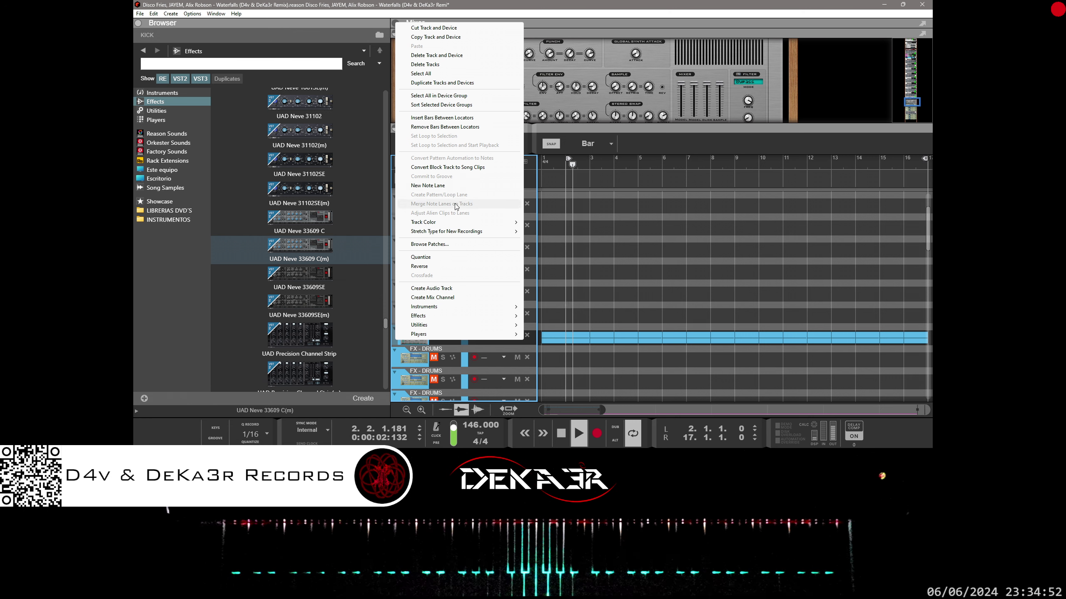
pyautogui.moveTo(462, 223)
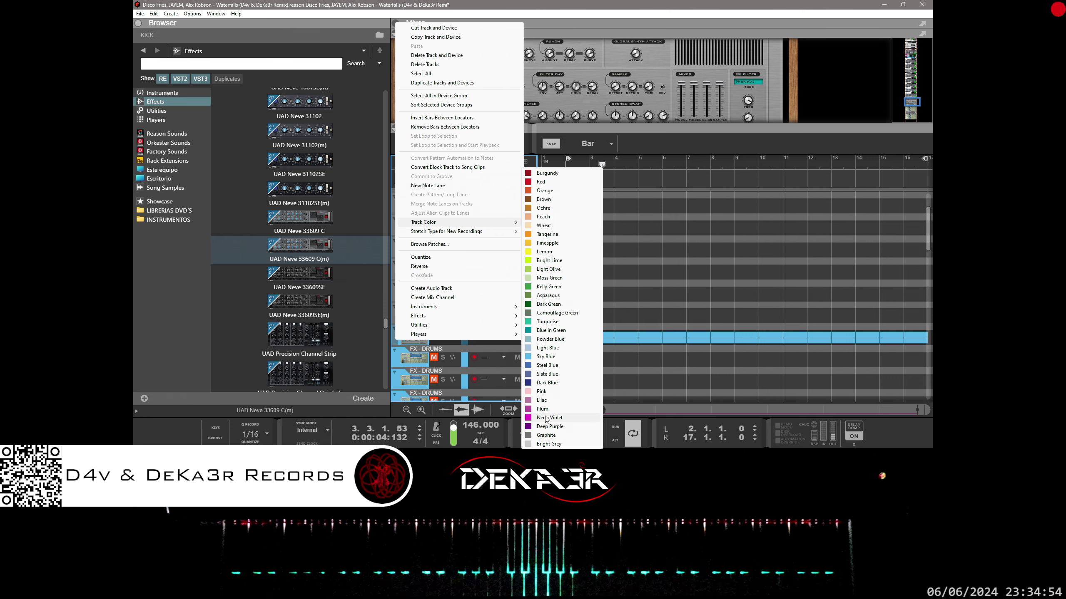
pyautogui.click(557, 209)
# Unmute and solo the DRUMS track directly above VOICE ORIGINAL, select it and unfold its NN-19 sampler in the rack
pyautogui.scroll(-5, 572, 306)
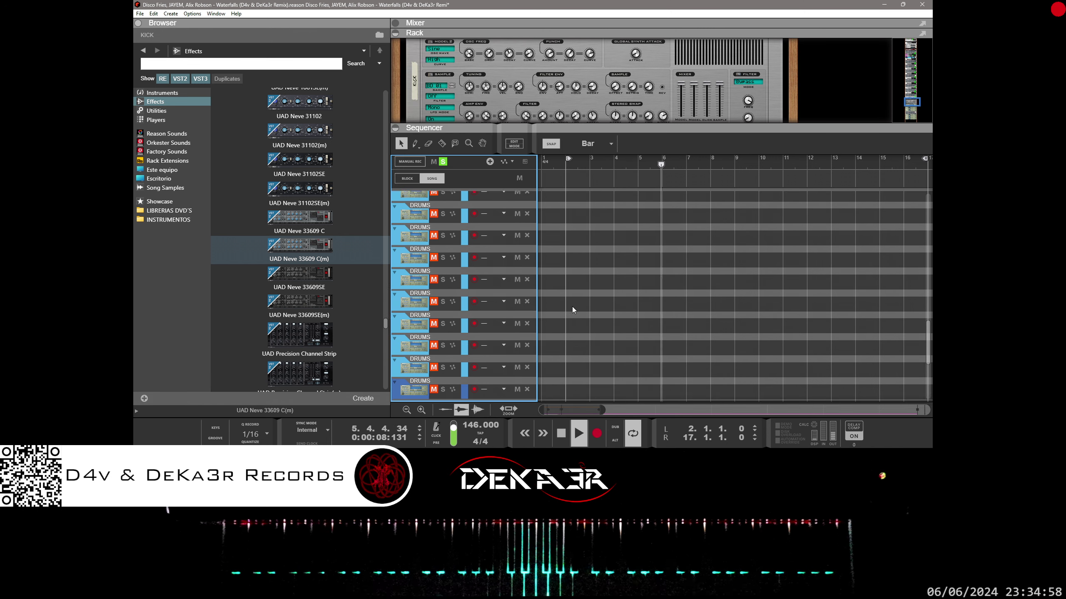
pyautogui.scroll(-4, 572, 306)
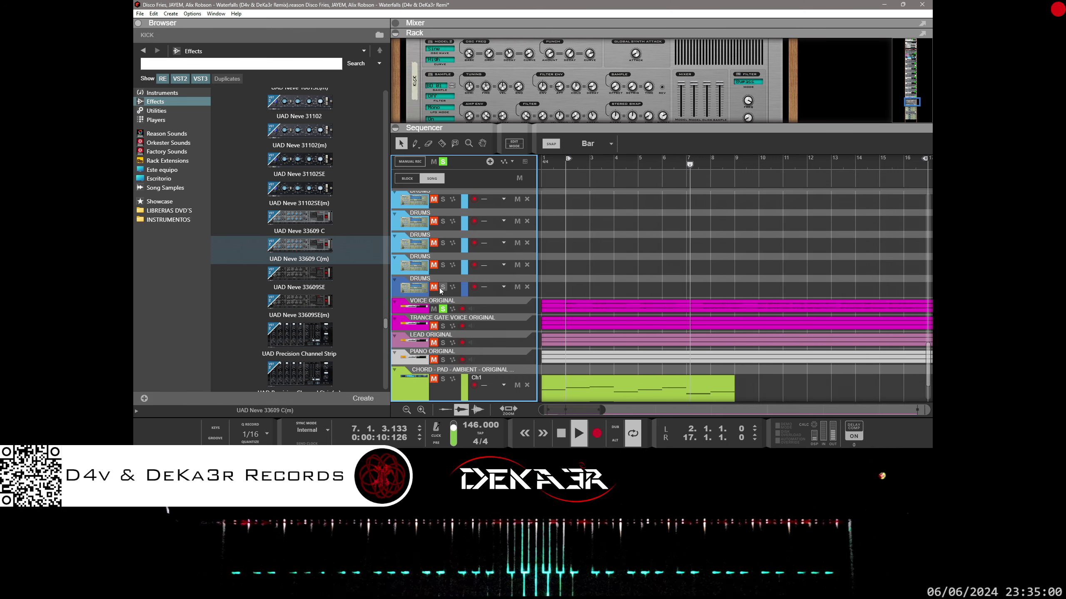
pyautogui.click(434, 287)
pyautogui.click(442, 287)
pyautogui.click(413, 287)
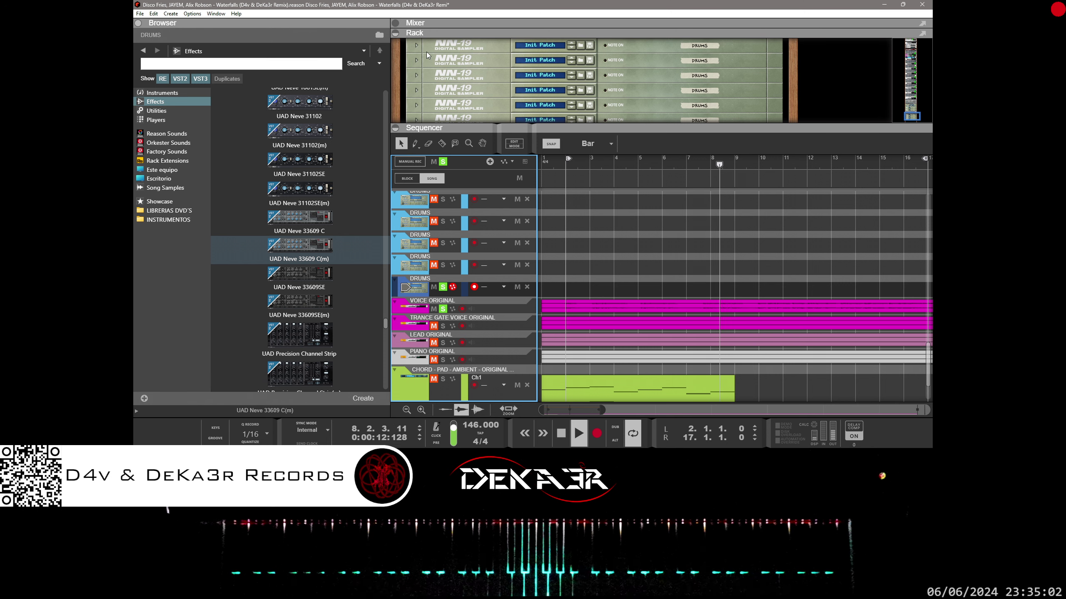
pyautogui.click(407, 290)
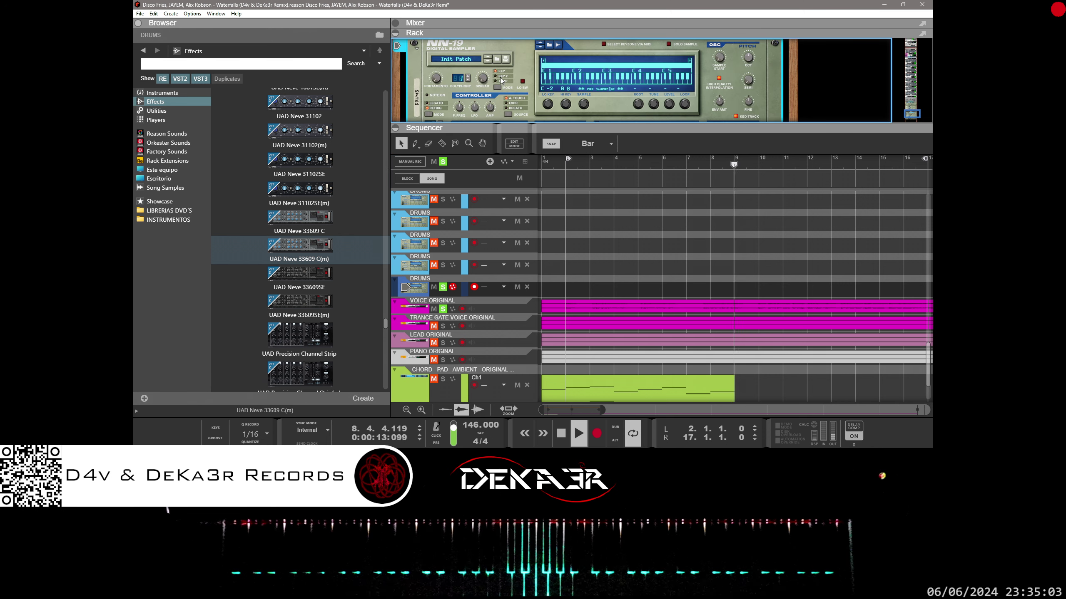
pyautogui.click(407, 289)
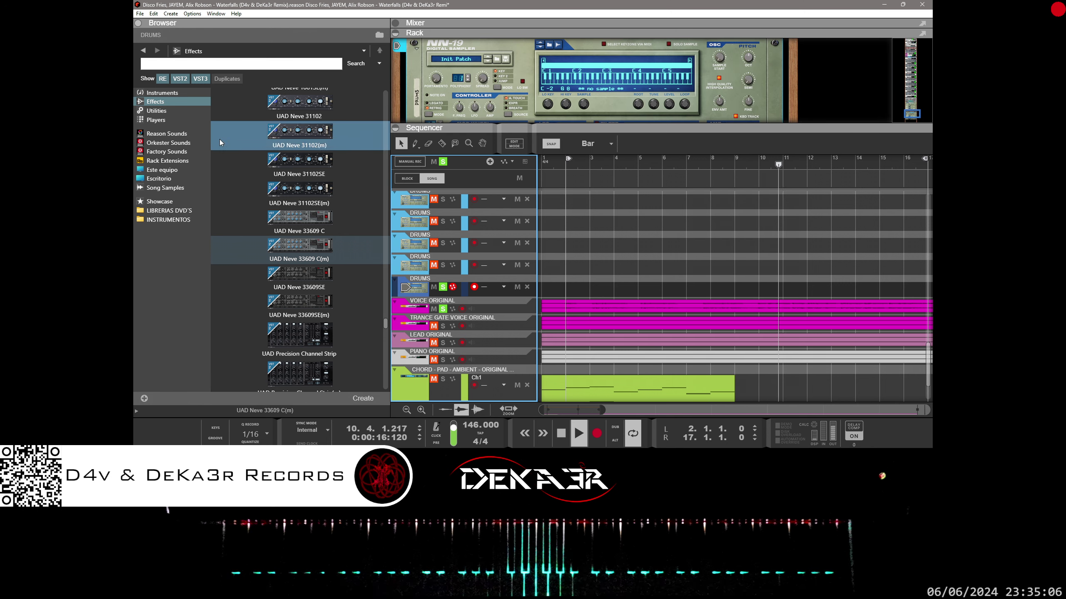
# Browse the LIBRERIAS DVD'S library to the VEC closed hi-hat samples in Cymbals > Close HH
pyautogui.click(177, 219)
pyautogui.click(181, 210)
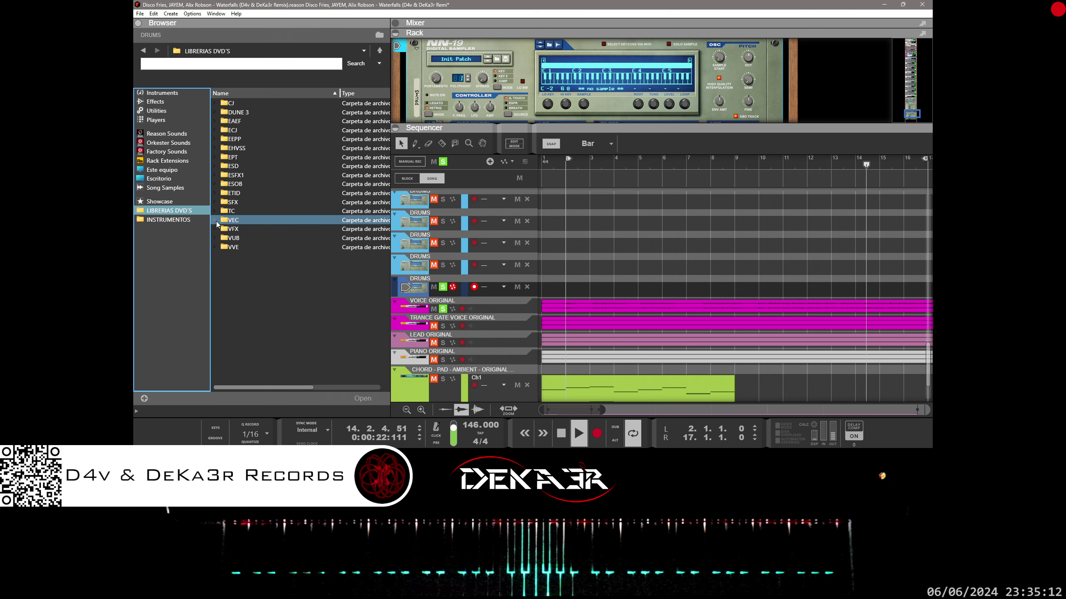
pyautogui.click(215, 220)
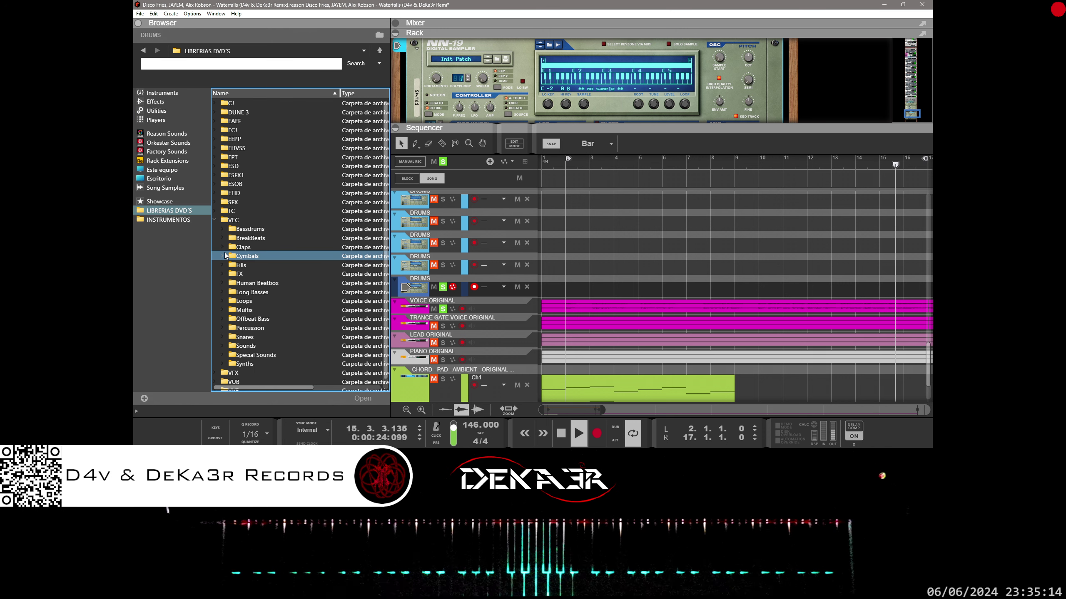
pyautogui.click(222, 256)
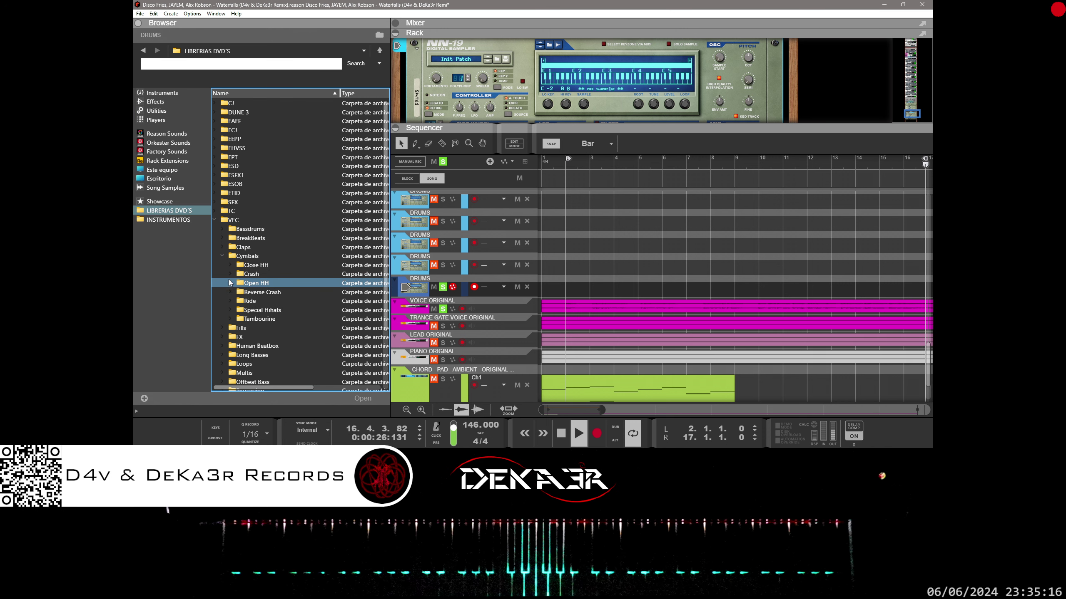
pyautogui.click(229, 266)
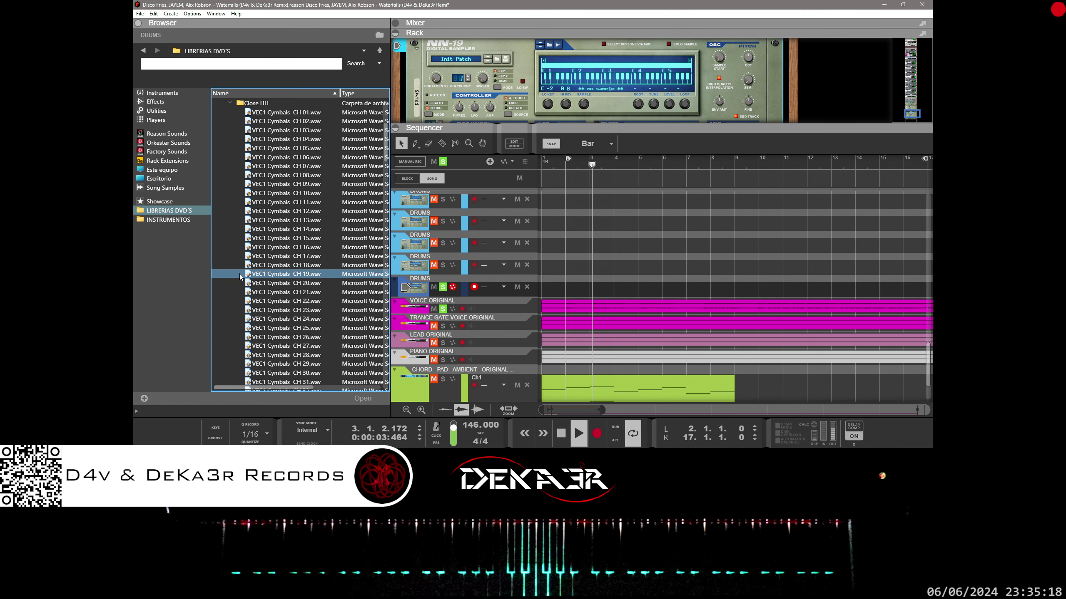
# Audition the closed hi-hats from VEC1 Cymbals CH 01.wav onward and load VEC1 Cymbals CH 08.wav into the DRUMS track's NN-19
pyautogui.click(291, 113)
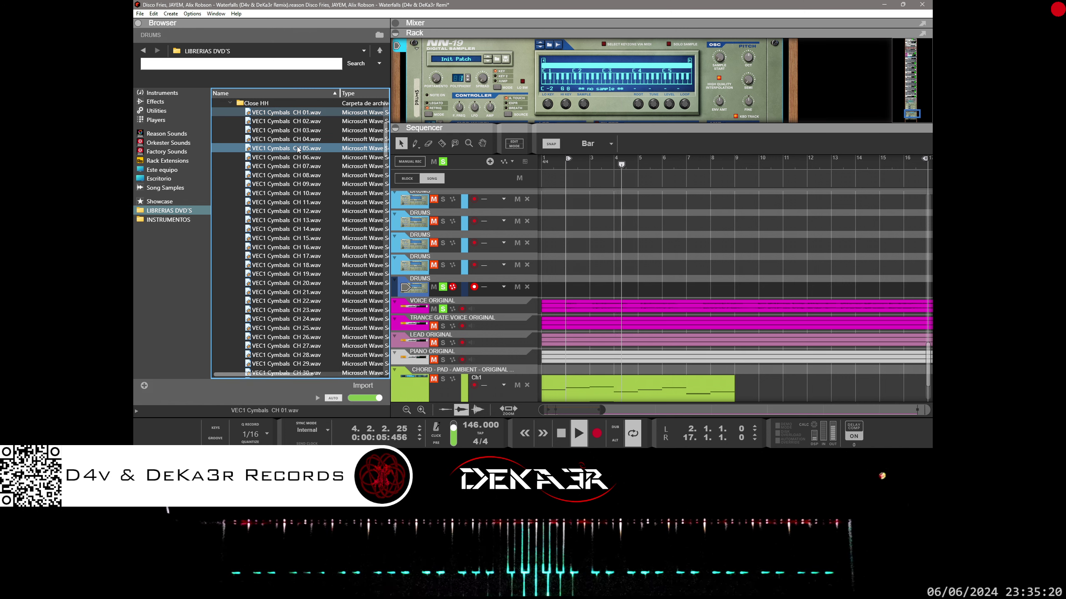
pyautogui.press('Down')
pyautogui.press('Down')
pyautogui.press('Down')
pyautogui.press('Down')
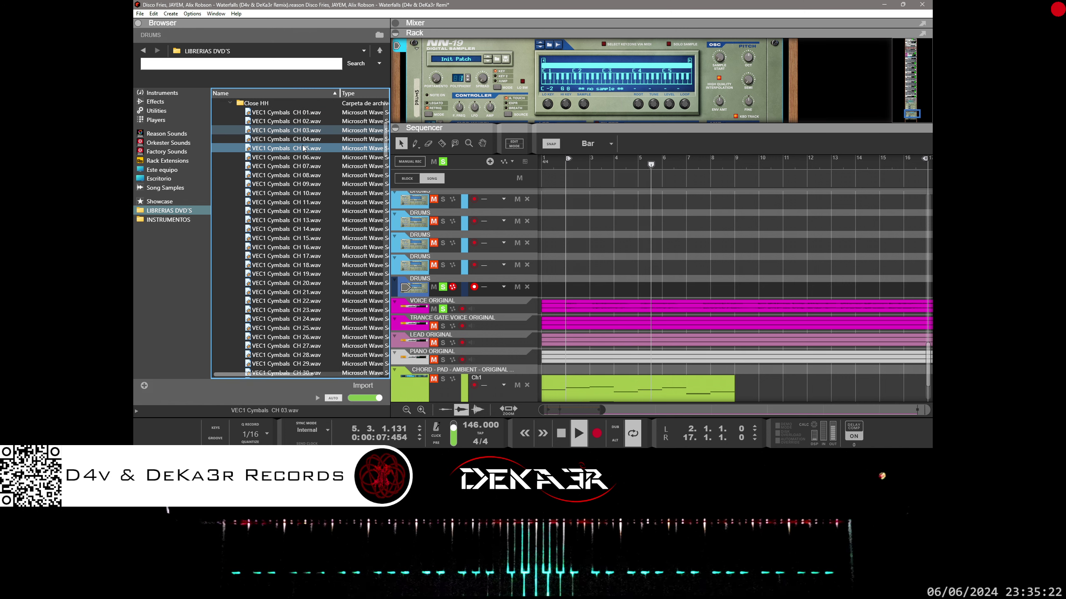
pyautogui.press('Down')
pyautogui.press('Down')
pyautogui.press('Down')
pyautogui.press('Down')
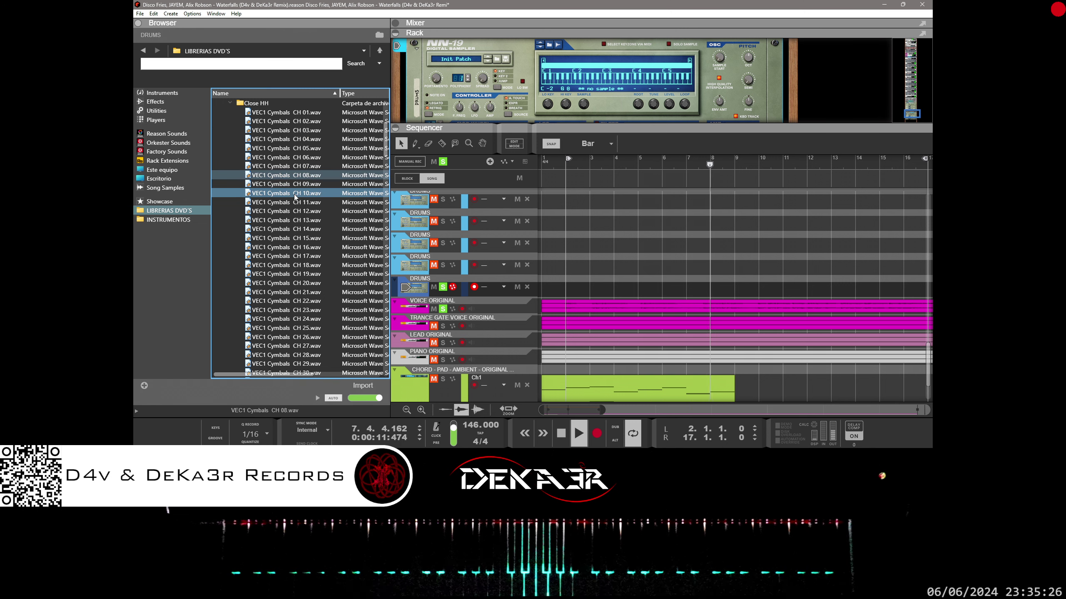
pyautogui.moveTo(294, 176); pyautogui.dragTo(517, 104)
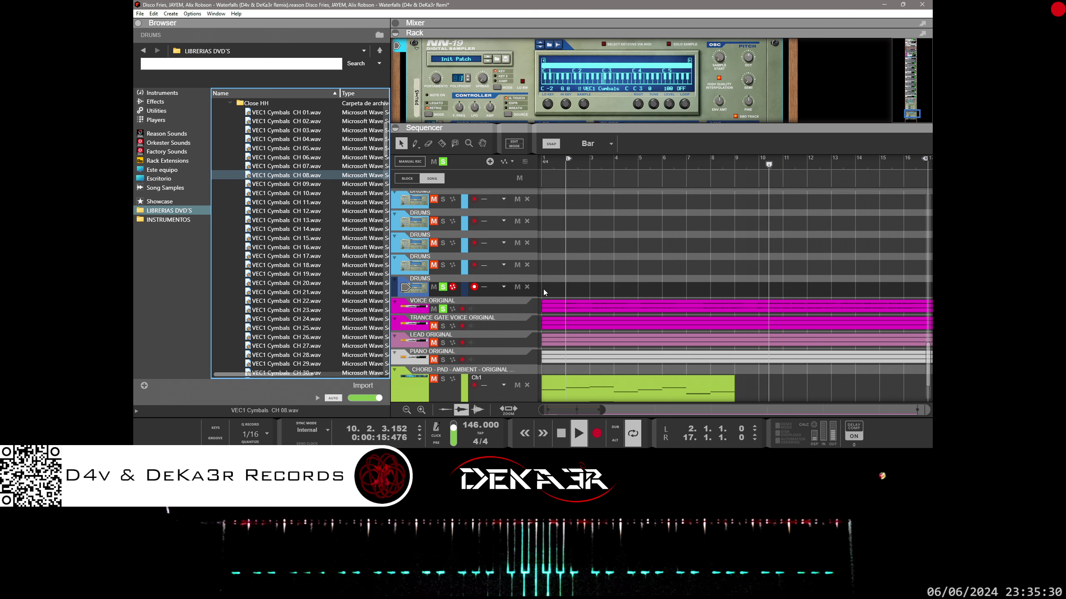
# Create a one-bar clip at bar 2 on the soloed DRUMS track and open it zoomed in for note editing
pyautogui.doubleClick(570, 289)
pyautogui.doubleClick(578, 290)
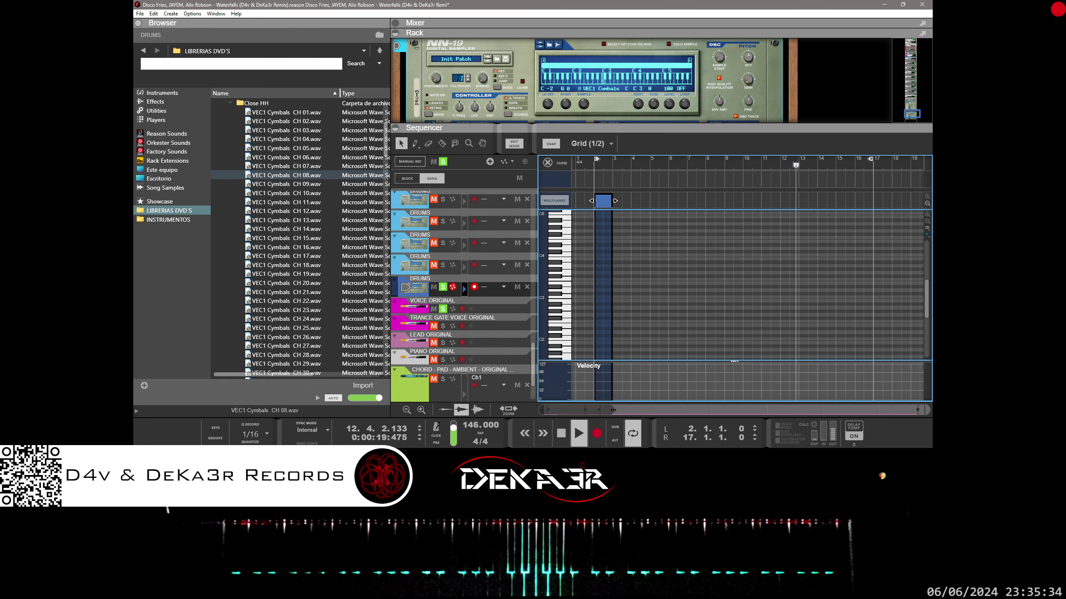
pyautogui.moveTo(612, 410); pyautogui.dragTo(557, 410)
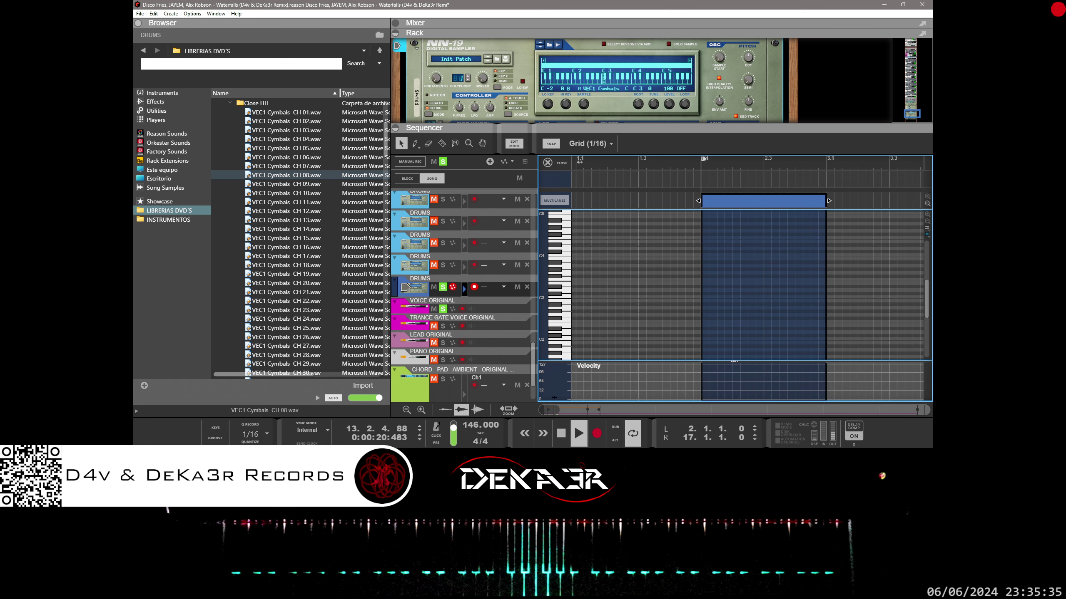
# Fill the clip with eight 1/16-long C3 notes spaced an eighth note apart from 2.1.1.0, and close the clip editor
pyautogui.click(704, 297)
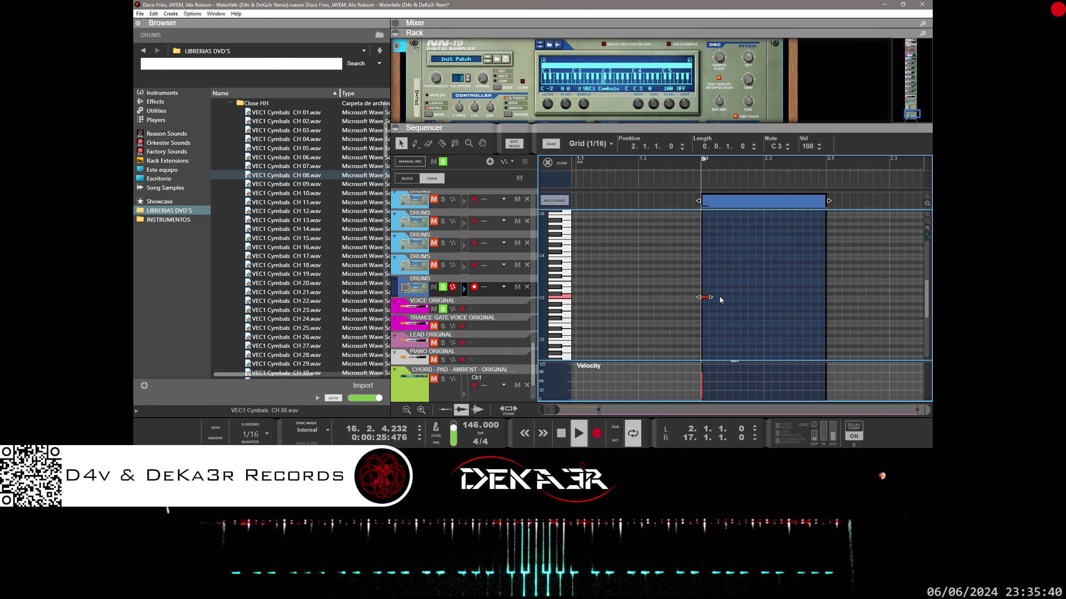
pyautogui.click(736, 297)
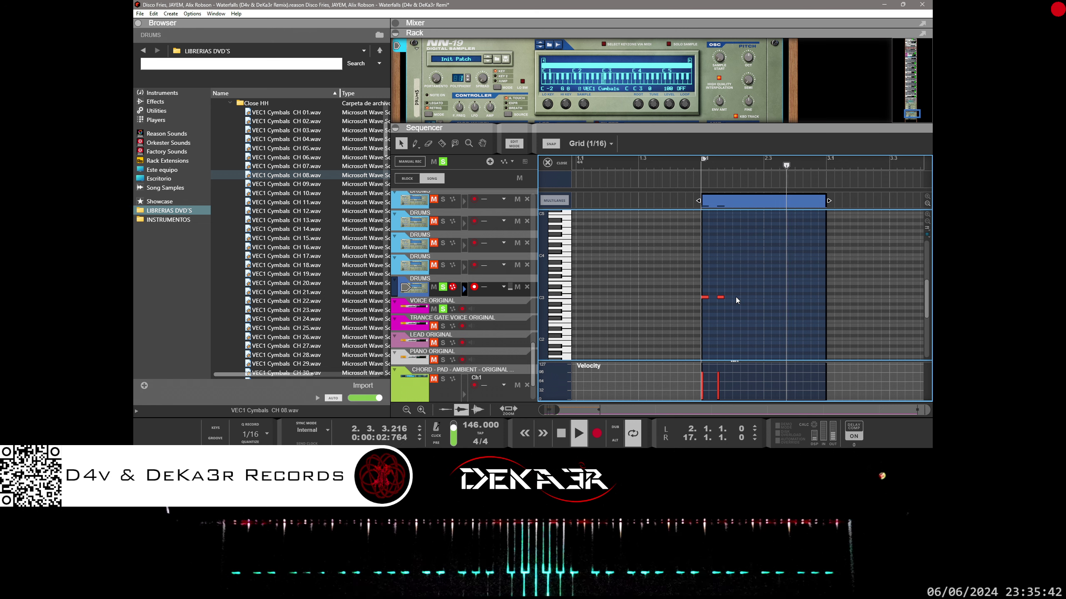
pyautogui.click(751, 297)
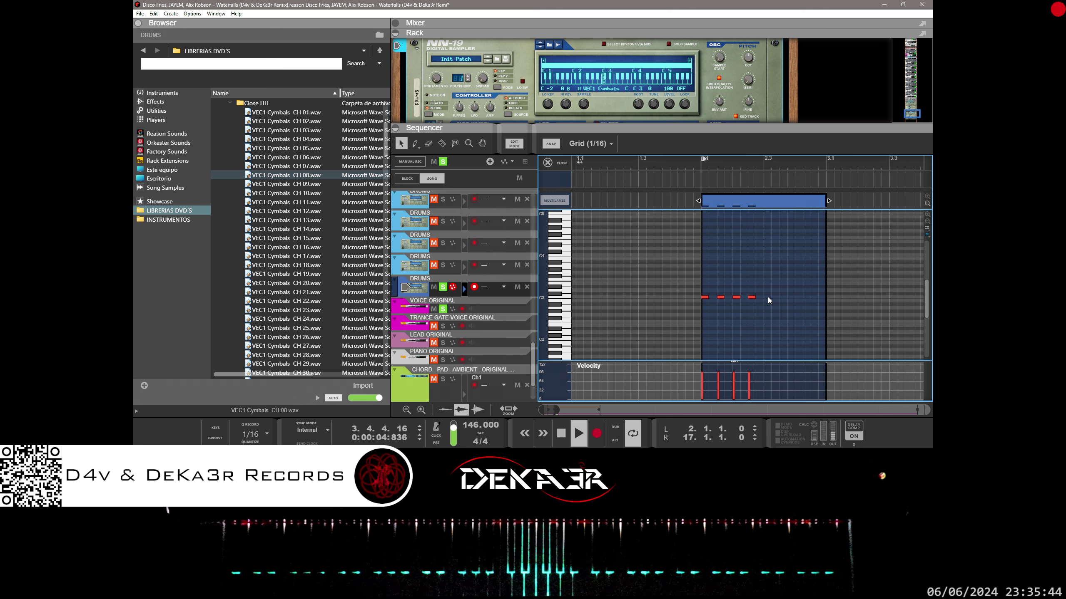
pyautogui.click(767, 298)
pyautogui.click(783, 297)
pyautogui.click(799, 297)
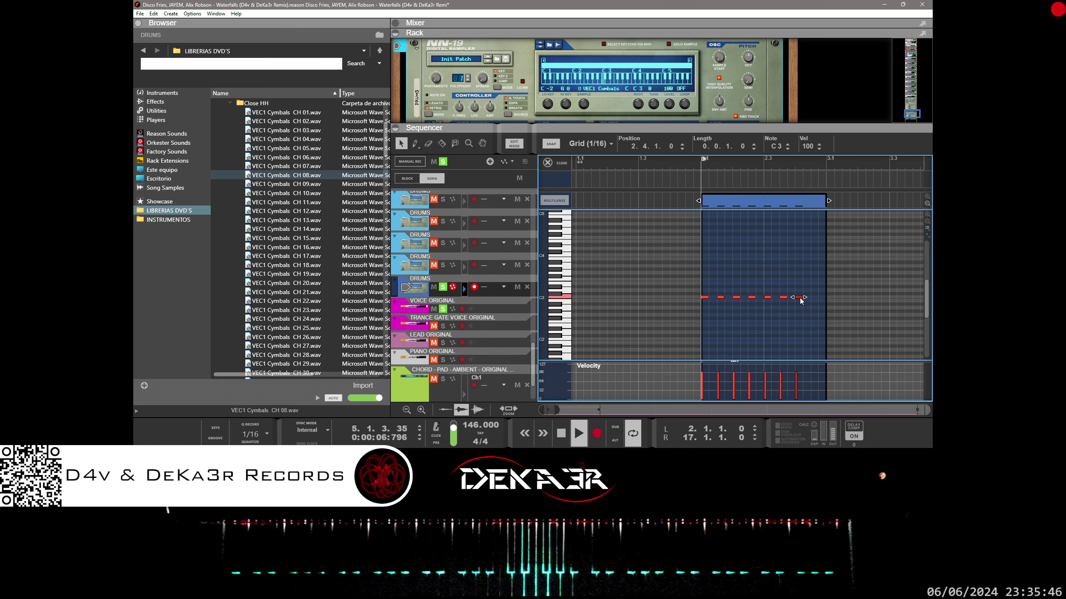
pyautogui.click(814, 298)
pyautogui.click(547, 163)
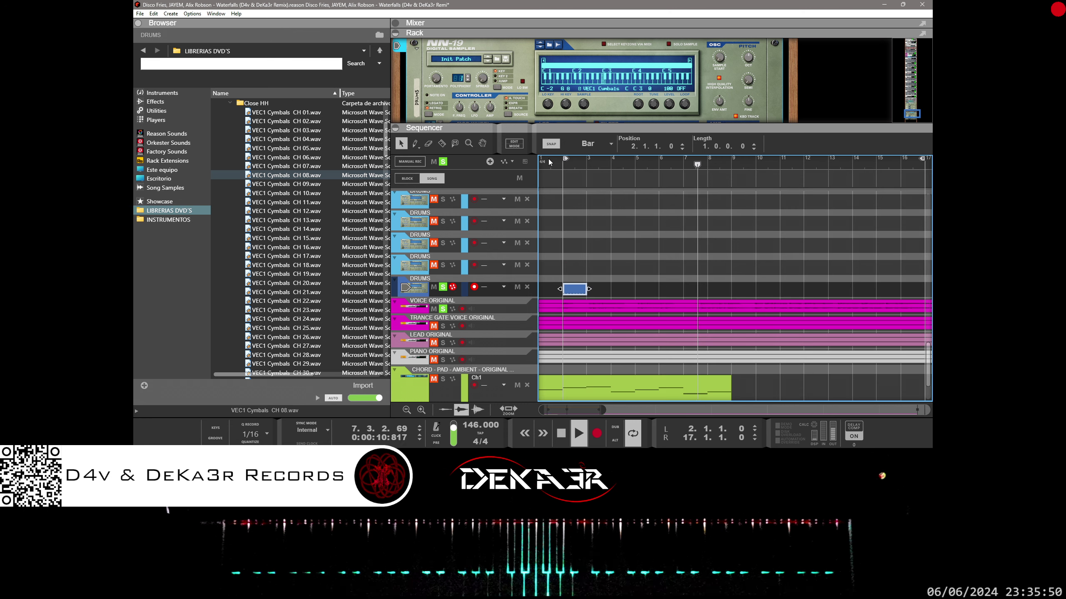